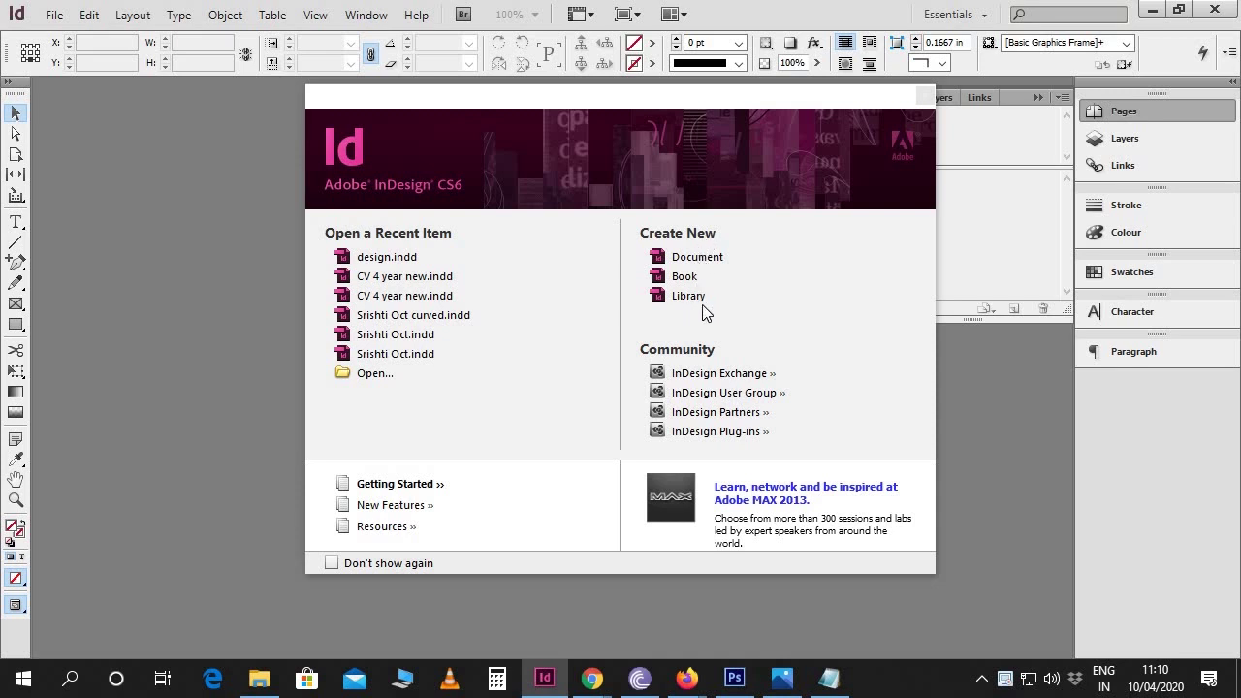
Begin setting up a new document and choose Print as its intent.
click(694, 258)
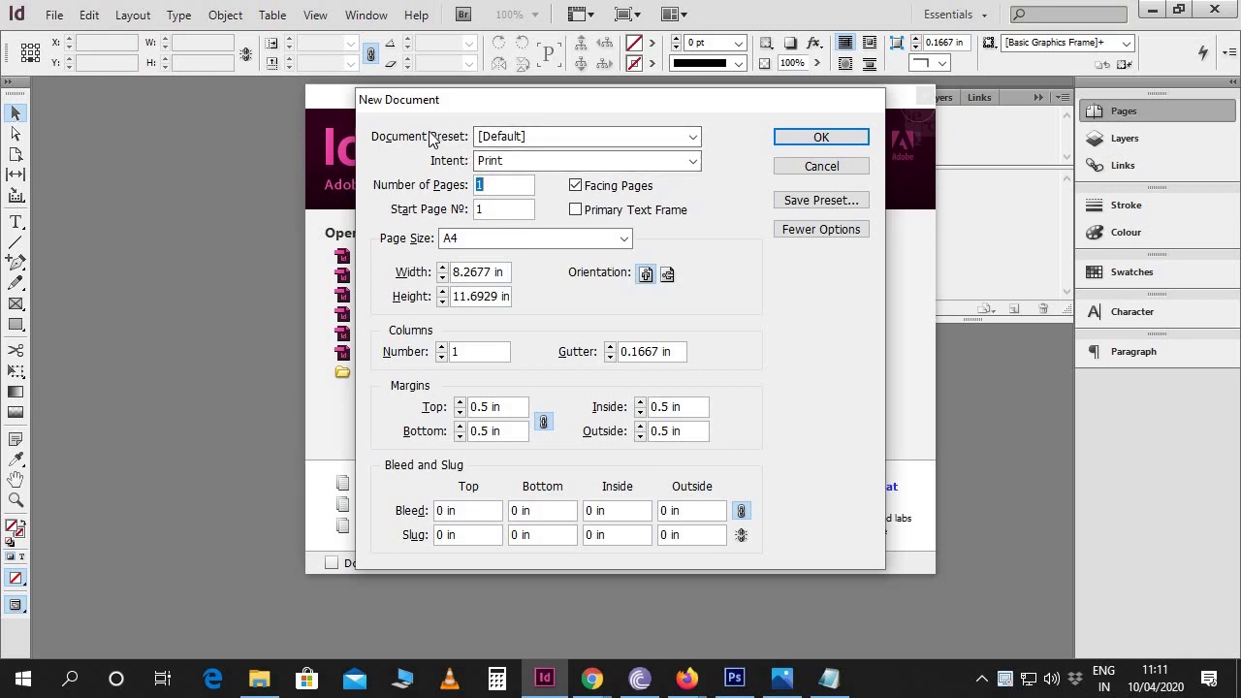
click(524, 137)
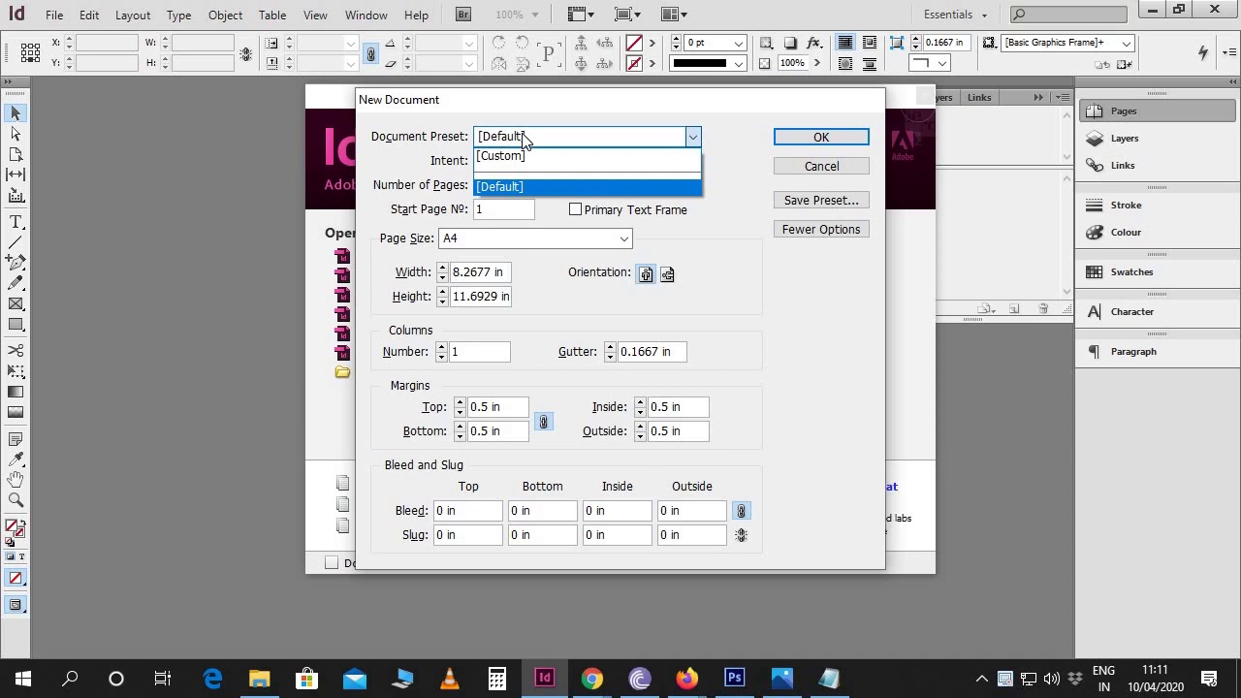
click(523, 137)
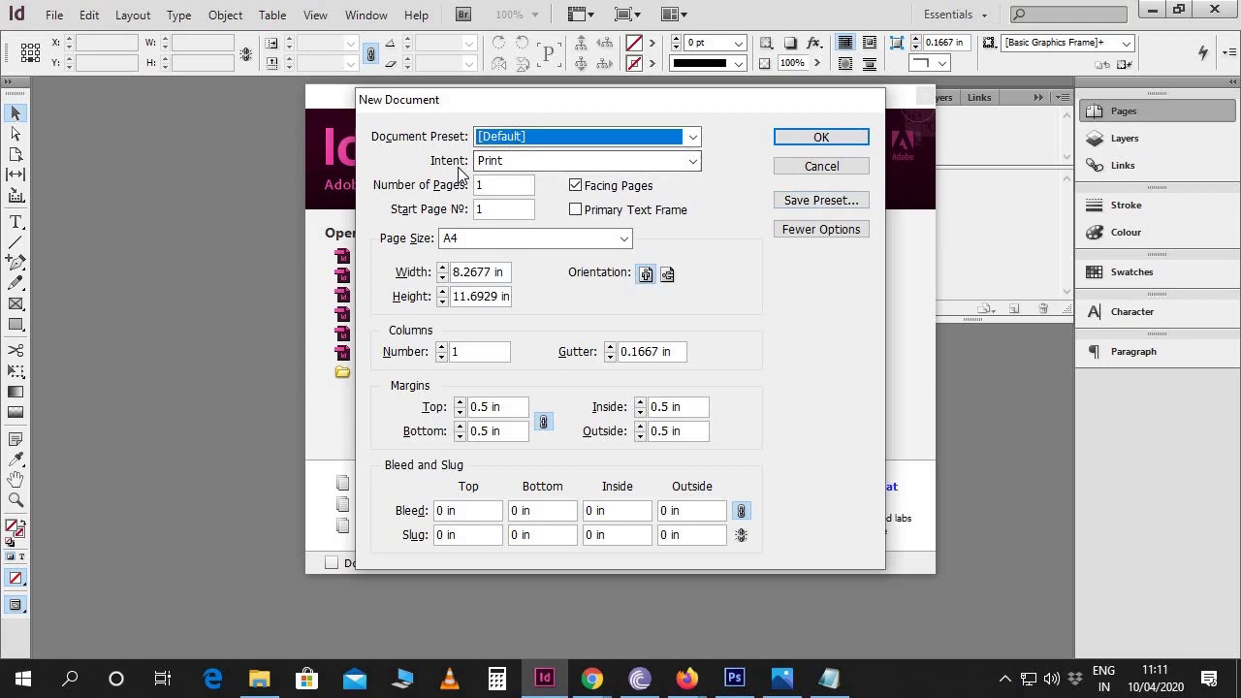
click(535, 168)
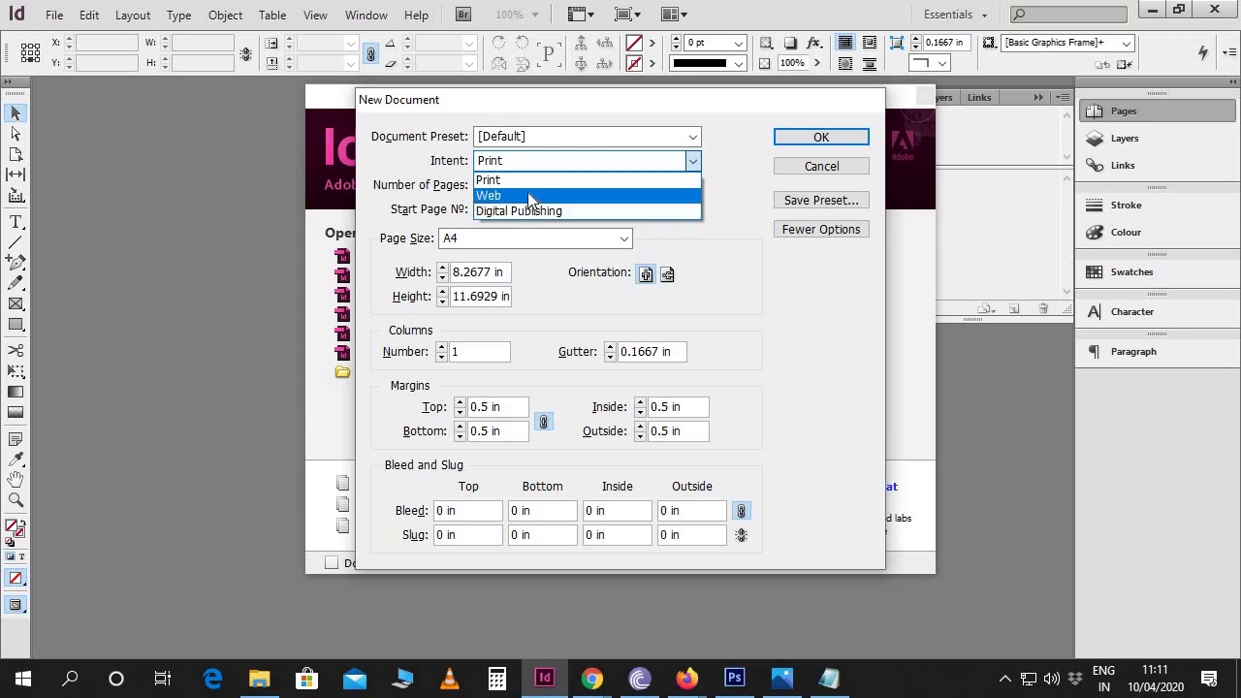
click(494, 182)
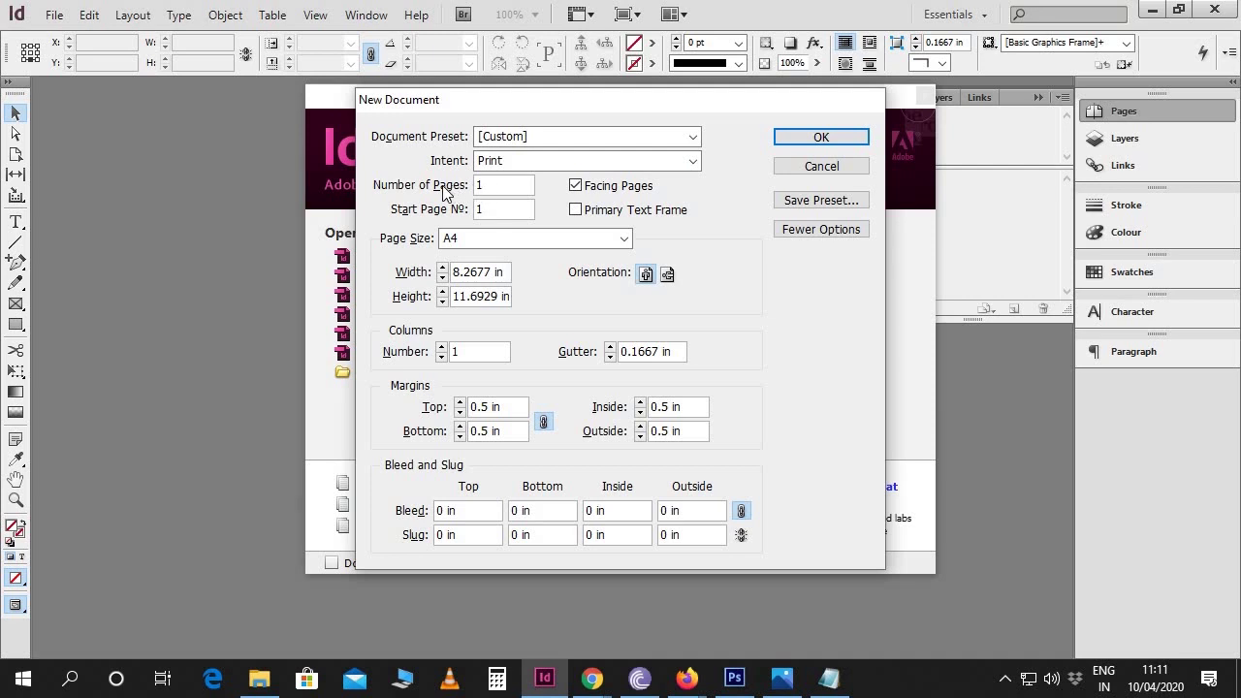
Set the number of pages to 5 with Facing Pages enabled.
double_click(478, 185)
text(5)
click(573, 186)
click(575, 186)
click(576, 186)
click(485, 212)
Set the page size to 8.5 in wide by 11 in high in portrait orientation.
click(466, 242)
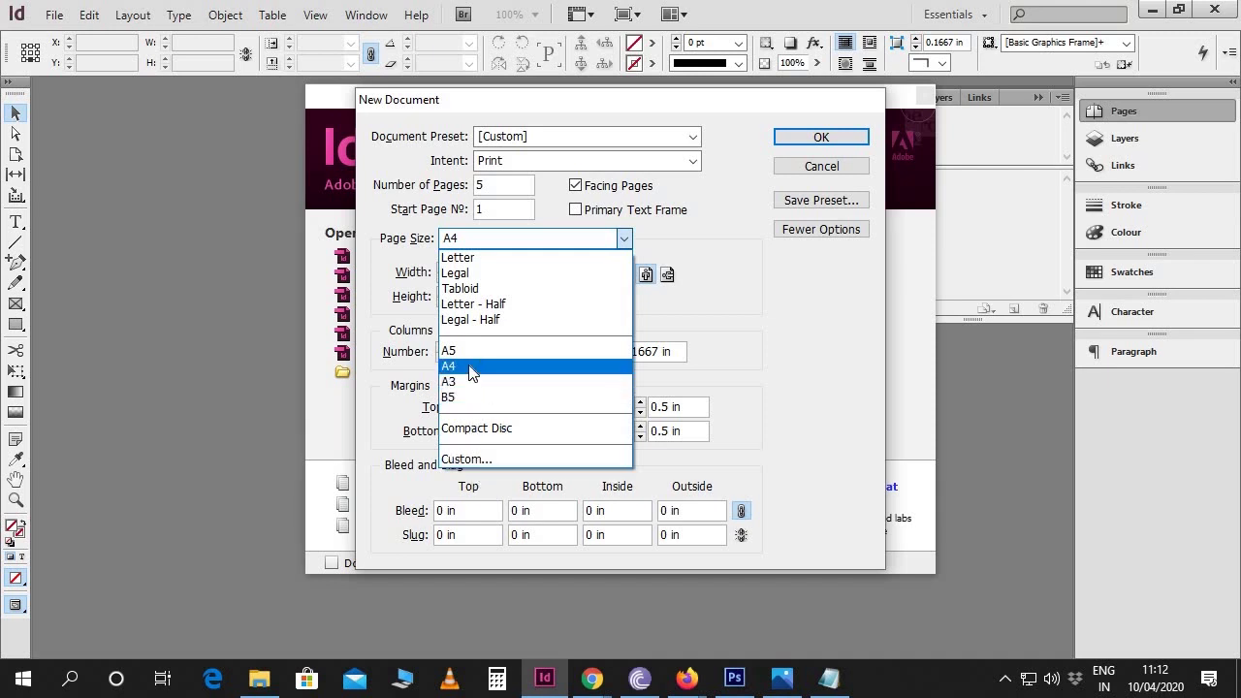
click(470, 239)
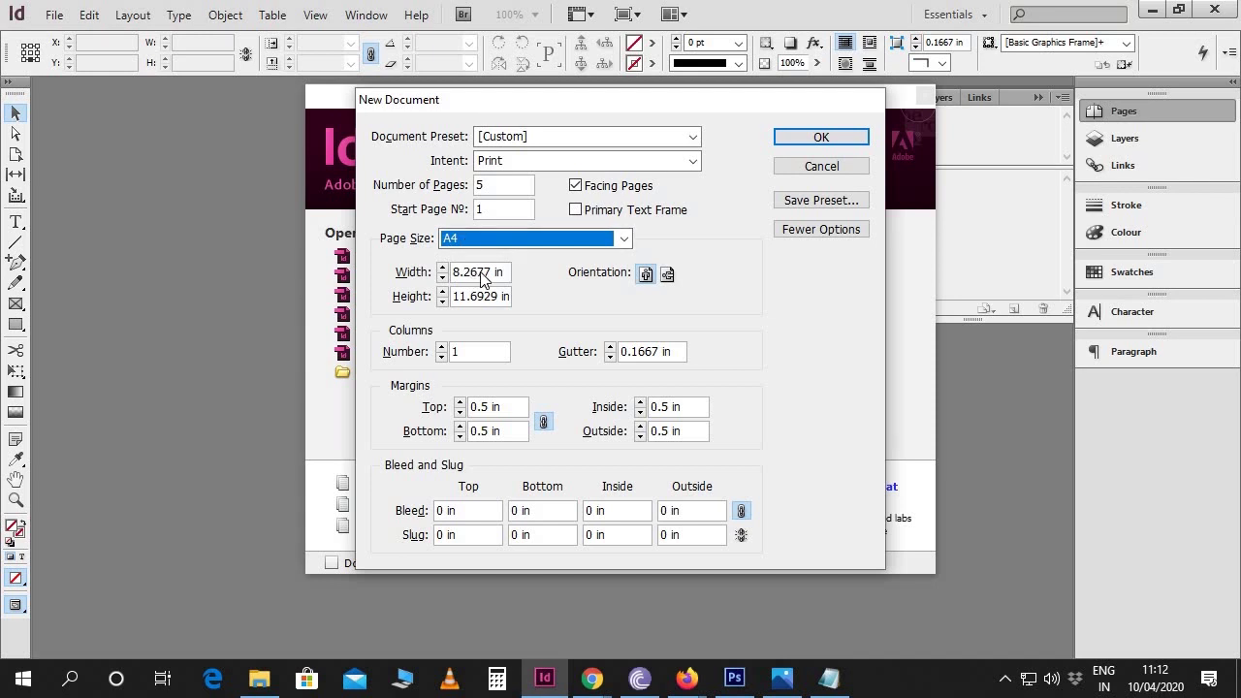
drag(508, 278, 454, 275)
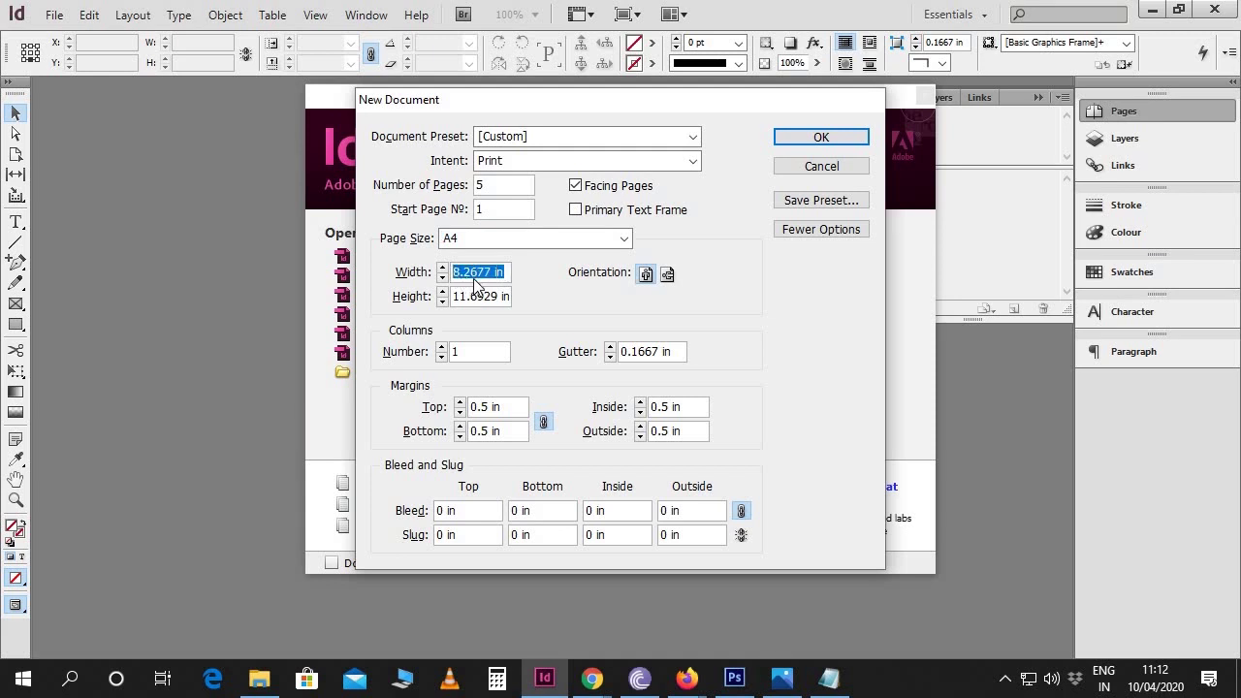
text(8)
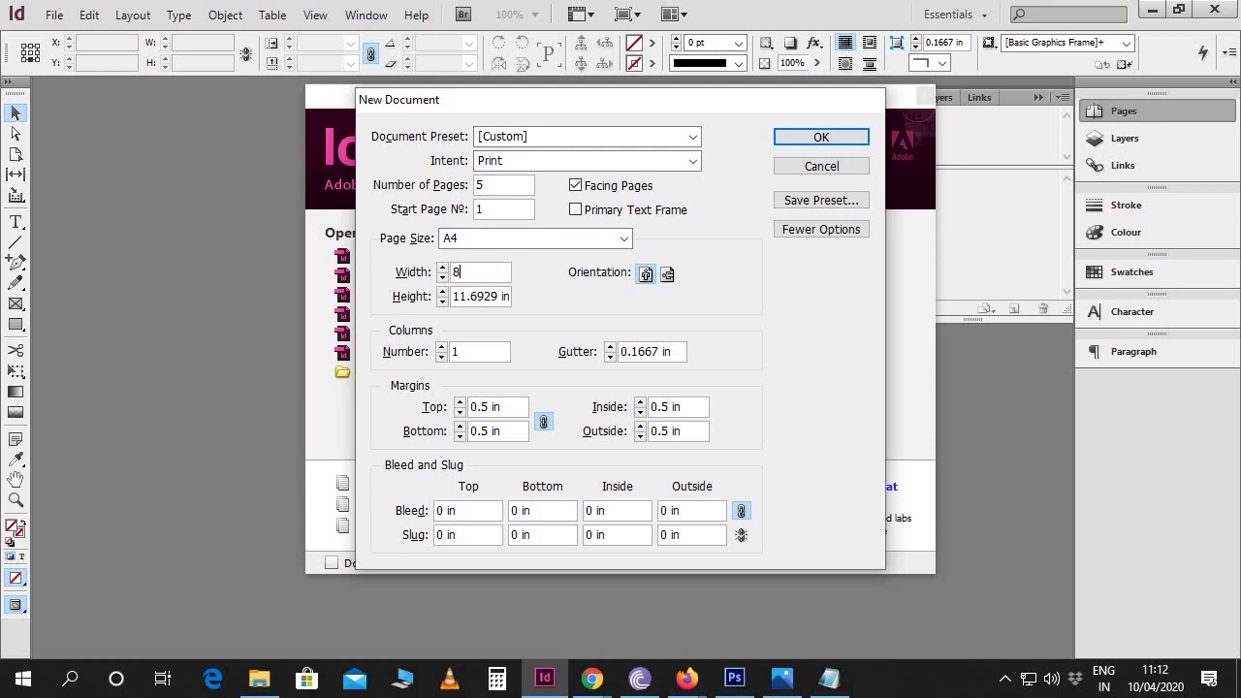
text(.5)
drag(510, 298, 481, 301)
text(11)
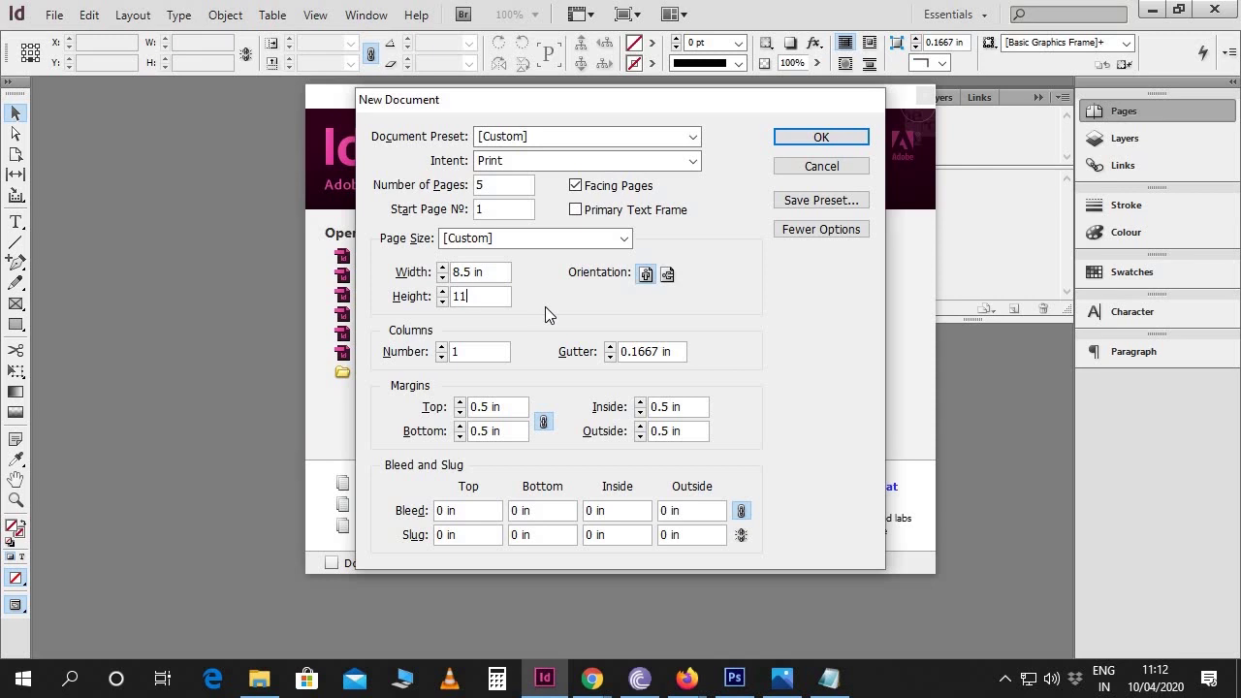
click(645, 275)
Give the pages 2 columns with a 0.25 in gutter.
click(442, 347)
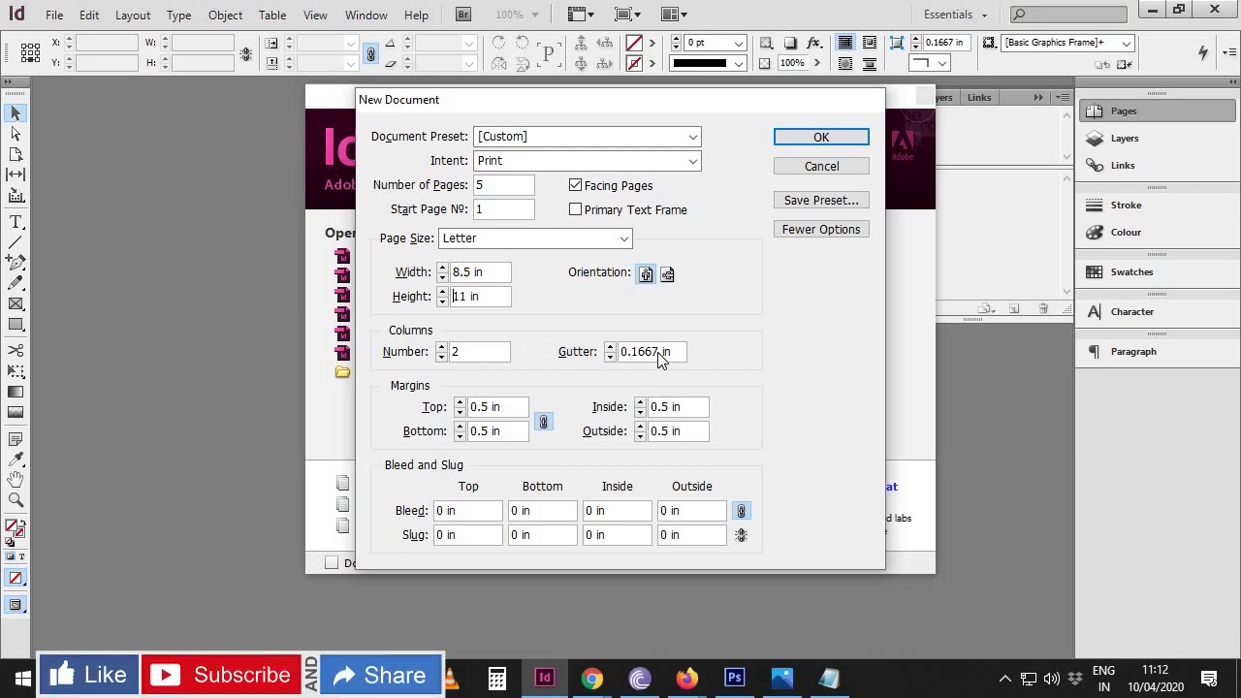
drag(660, 353, 634, 355)
key(BackSpace)
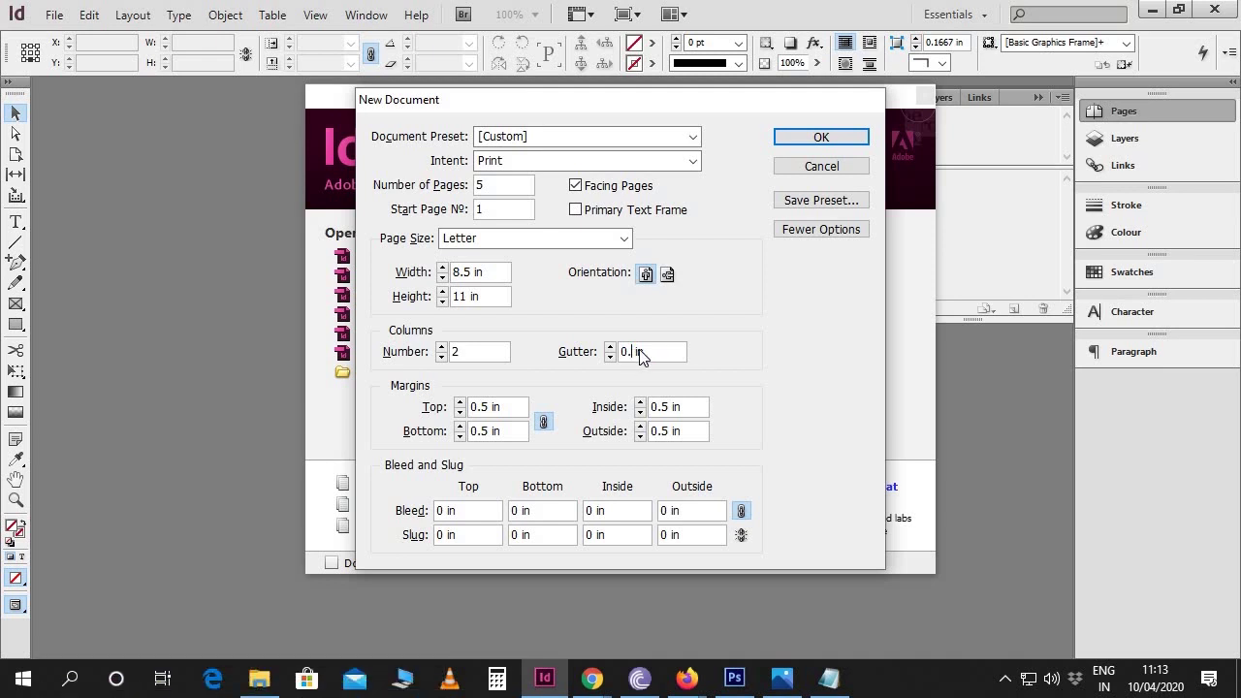
text(25)
Set a 0.125 in bleed on all four sides and create the document.
click(463, 512)
text(.125)
drag(537, 511, 512, 511)
click(567, 517)
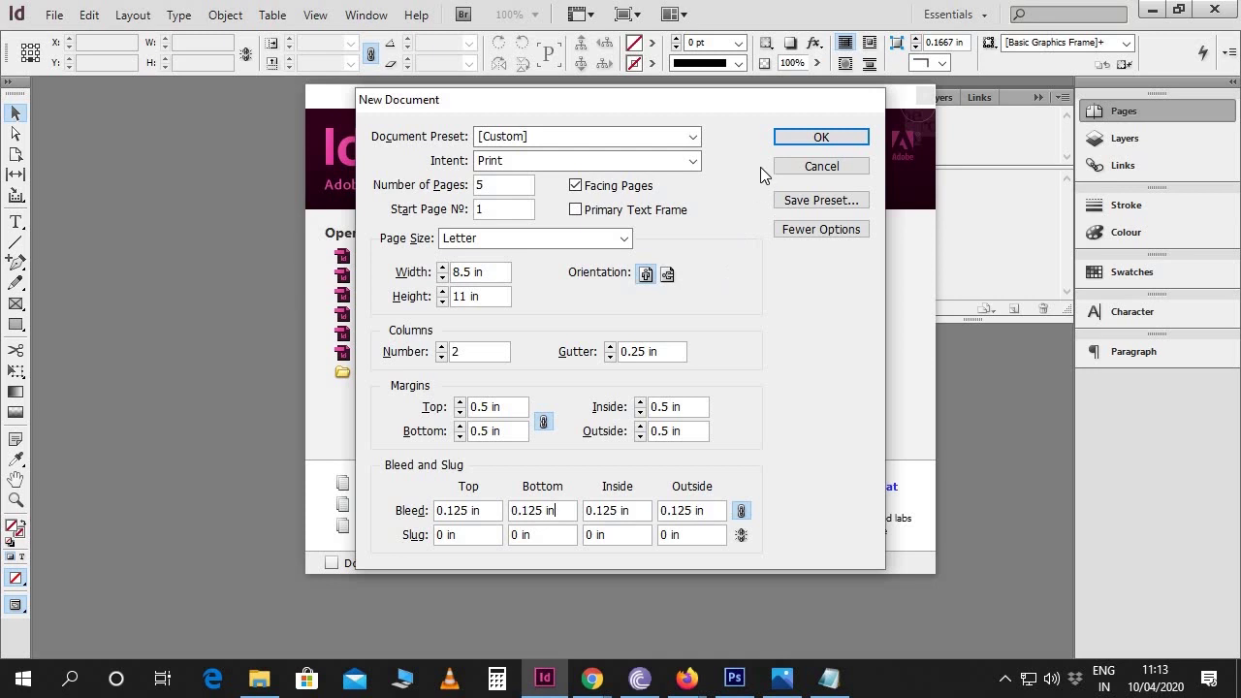
click(783, 140)
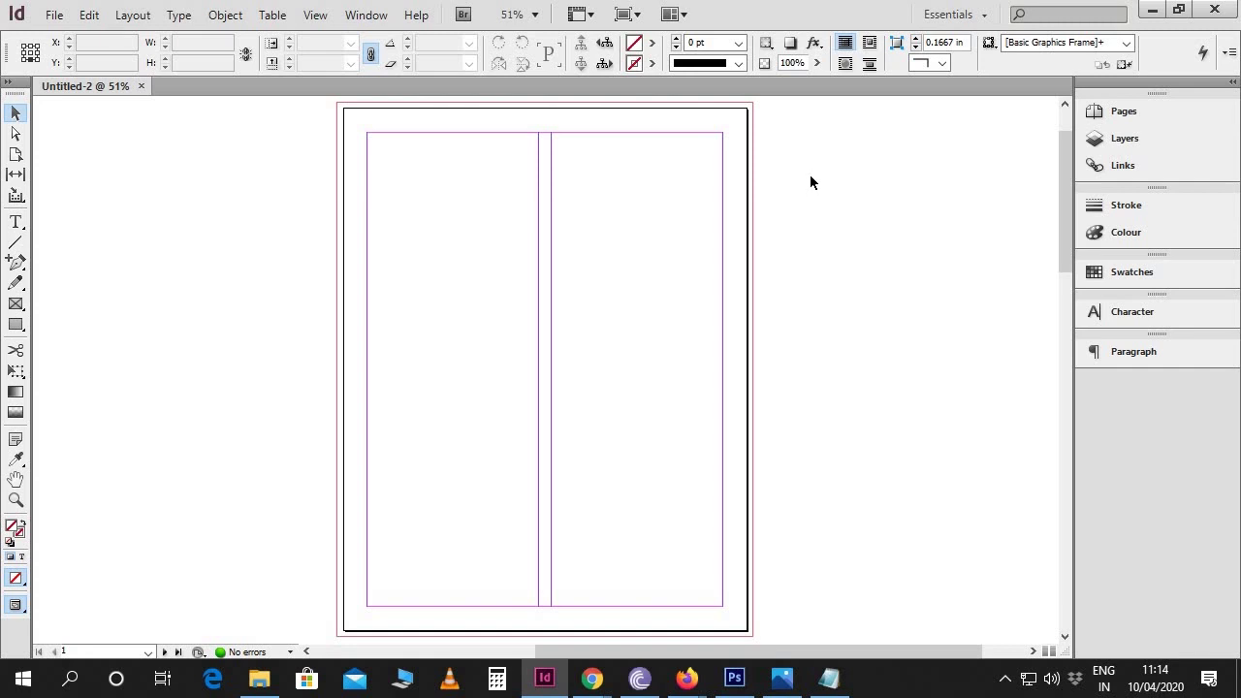
Look over the new document's first page and facing spread, checking columns, margins and bleed guides.
scroll(555, 241, up, 1)
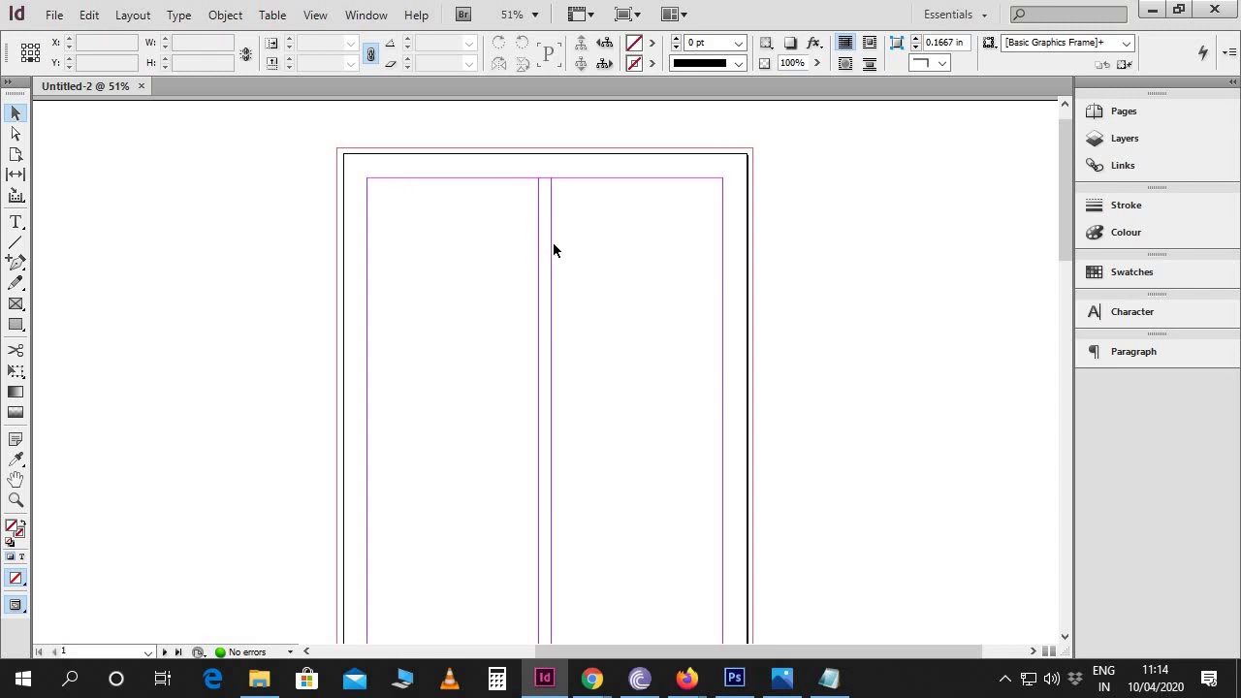
scroll(543, 252, down, 1)
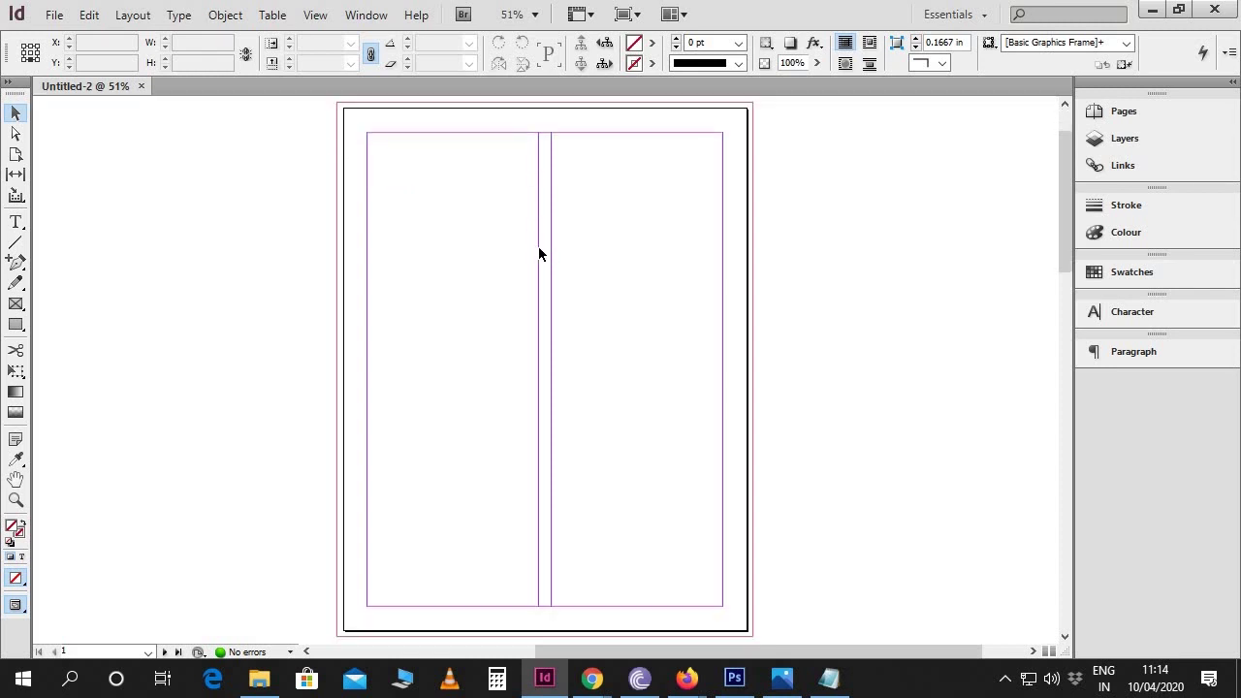
scroll(540, 254, down, 5)
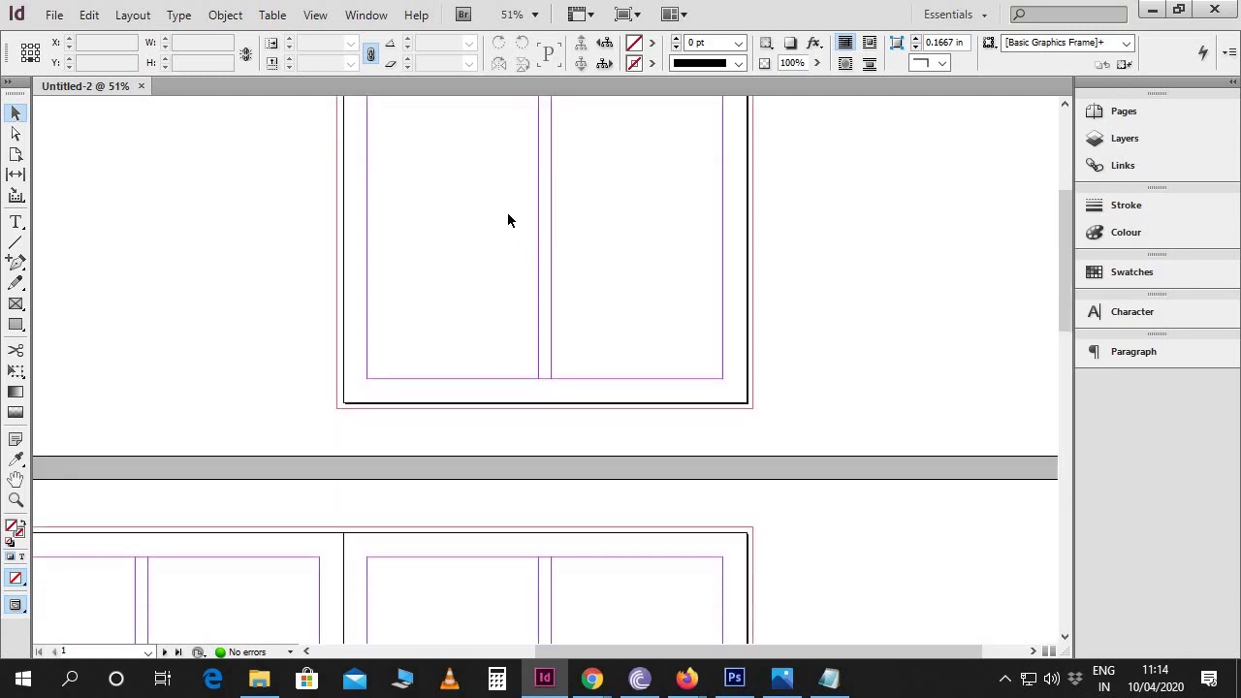
scroll(510, 225, down, 7)
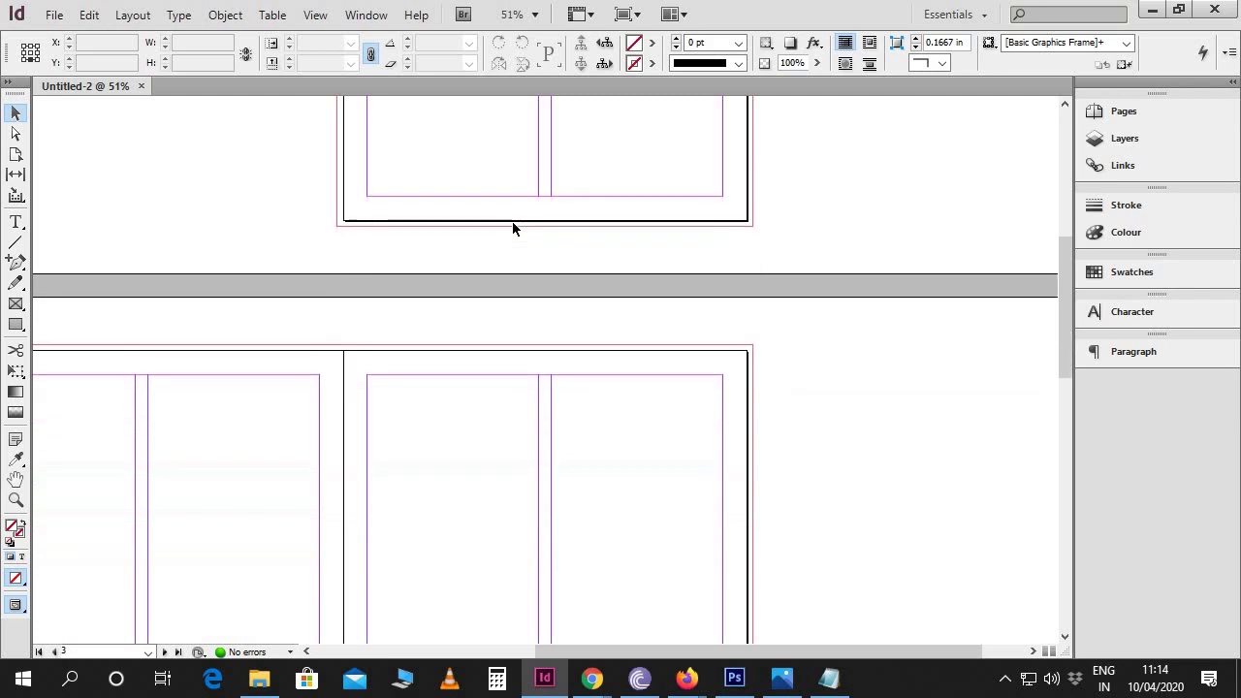
scroll(533, 330, left, 4)
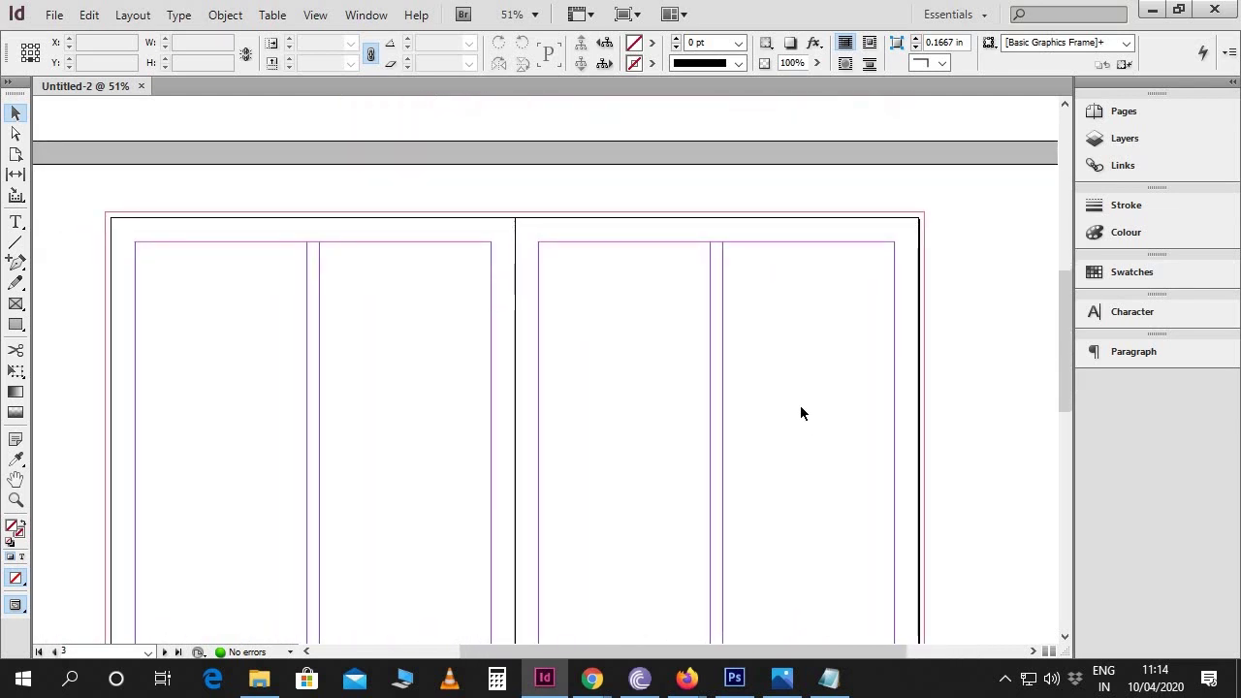
scroll(800, 413, up, 13)
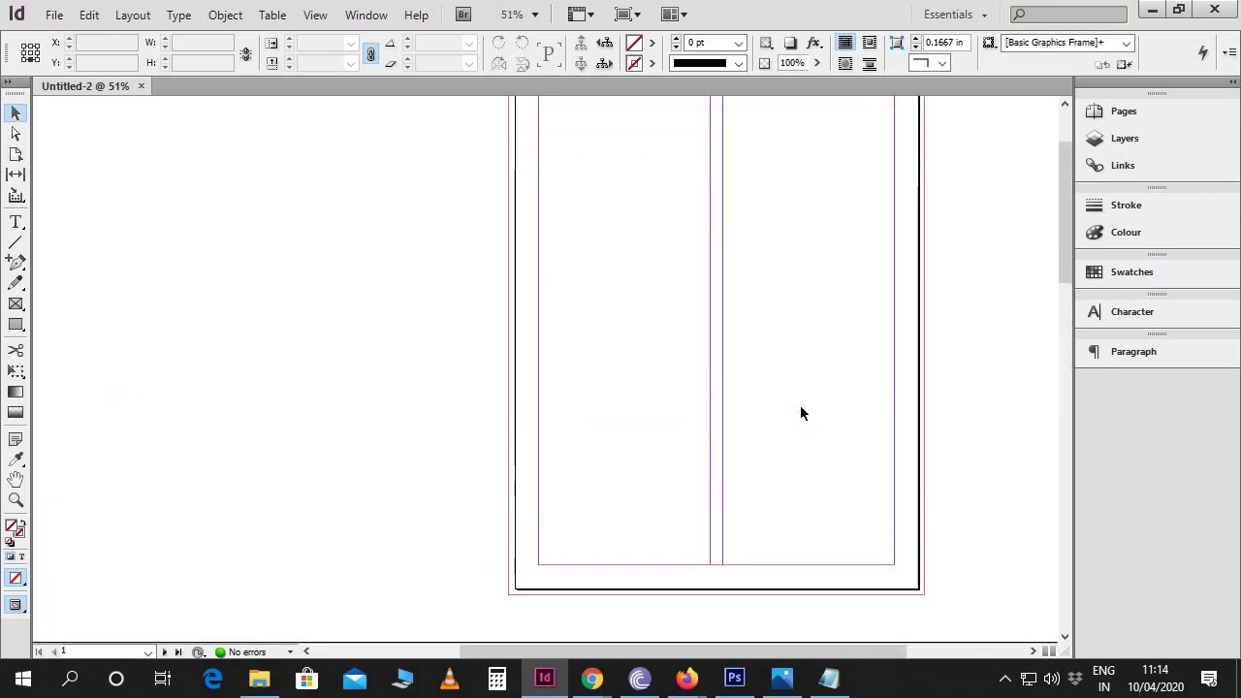
scroll(802, 363, up, 2)
scroll(715, 352, right, 2)
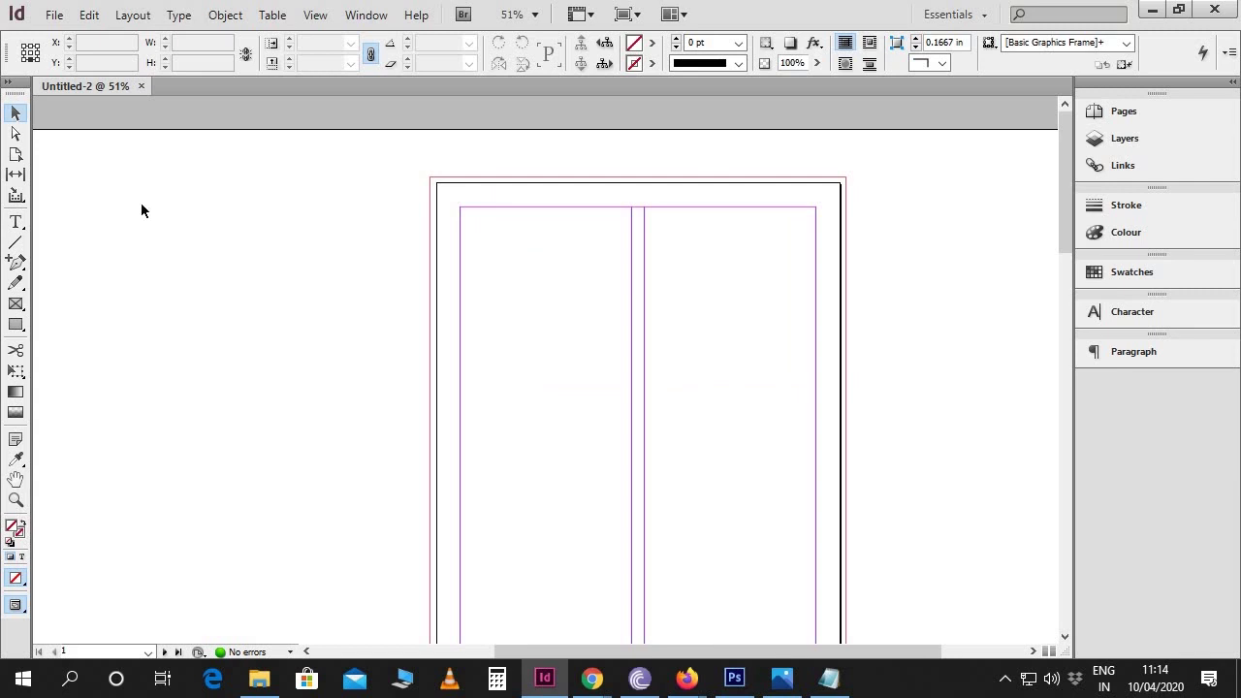
Show the document's page overview and open the A-Master spread for editing.
click(1105, 114)
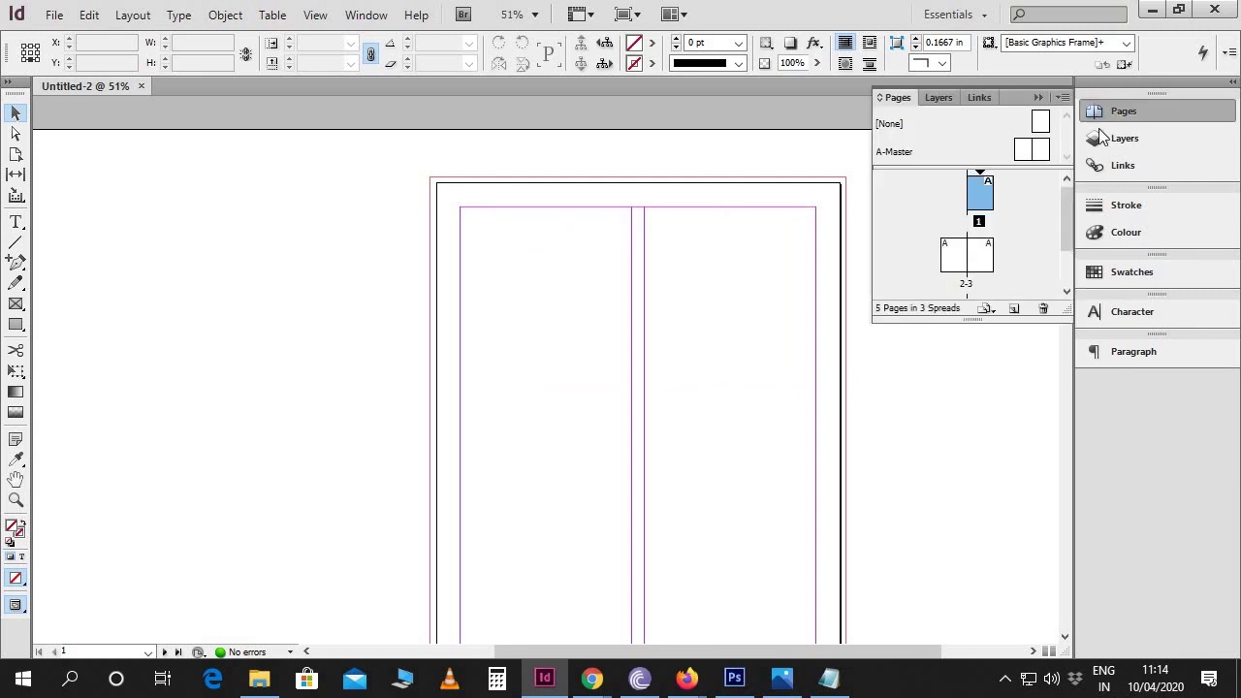
click(1024, 154)
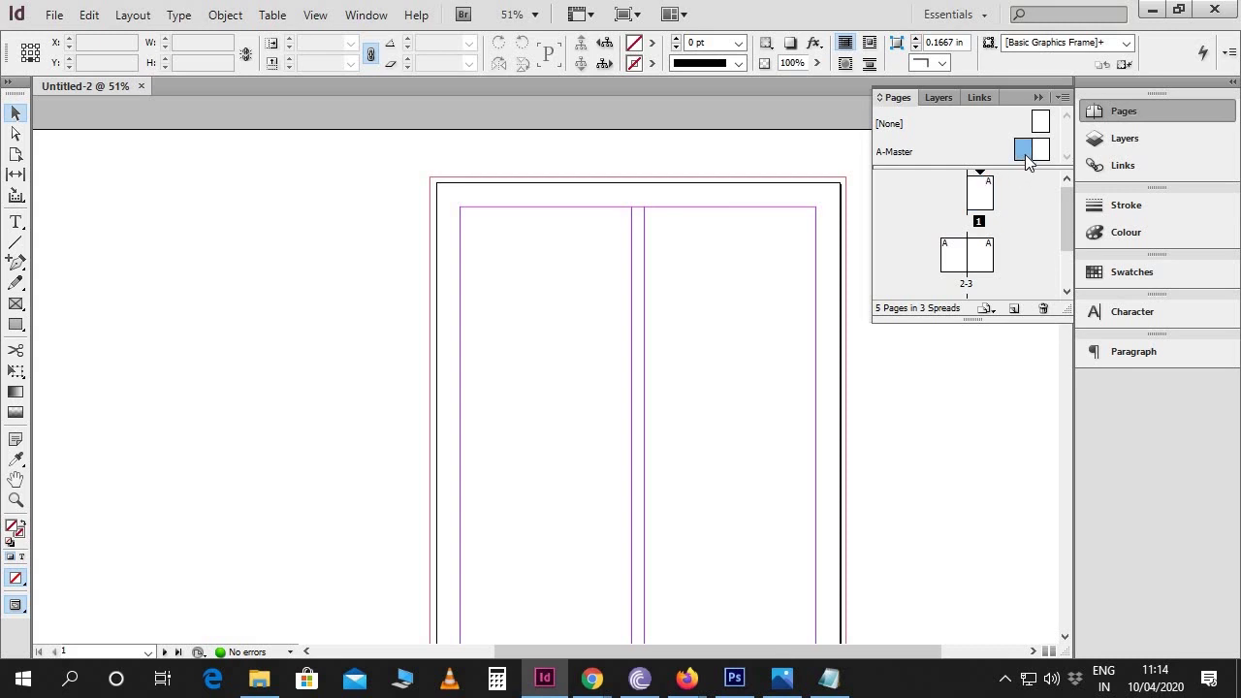
double_click(1026, 153)
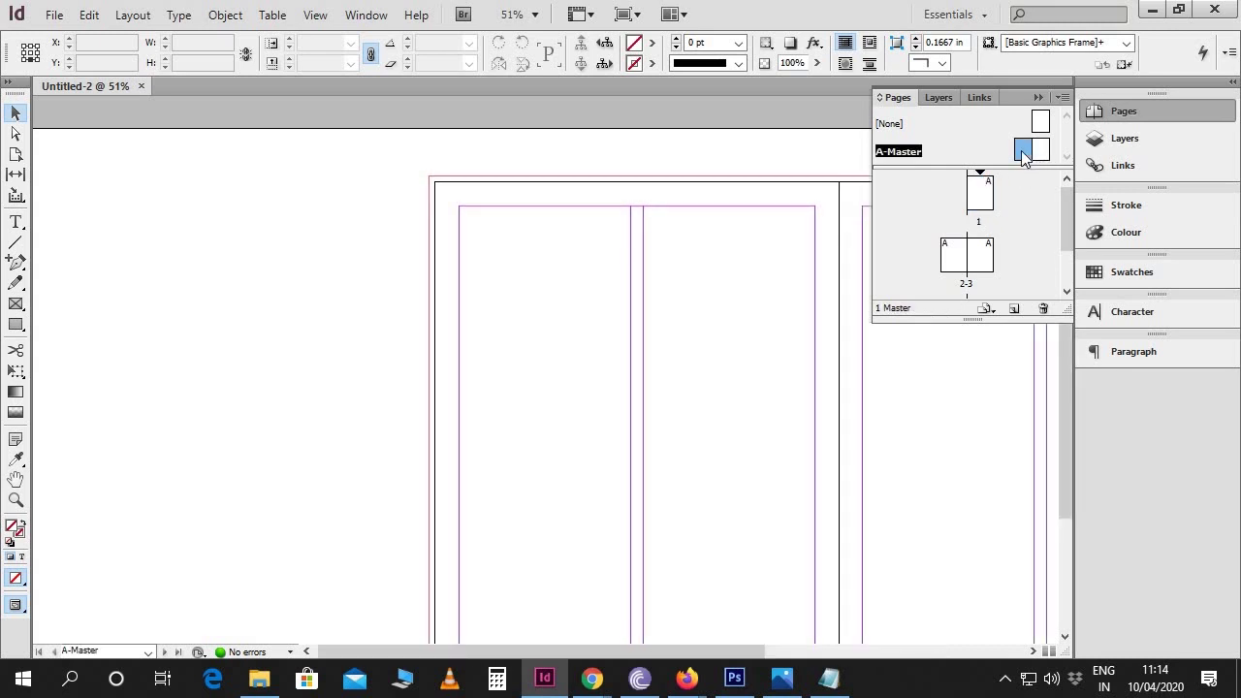
drag(794, 302, 534, 270)
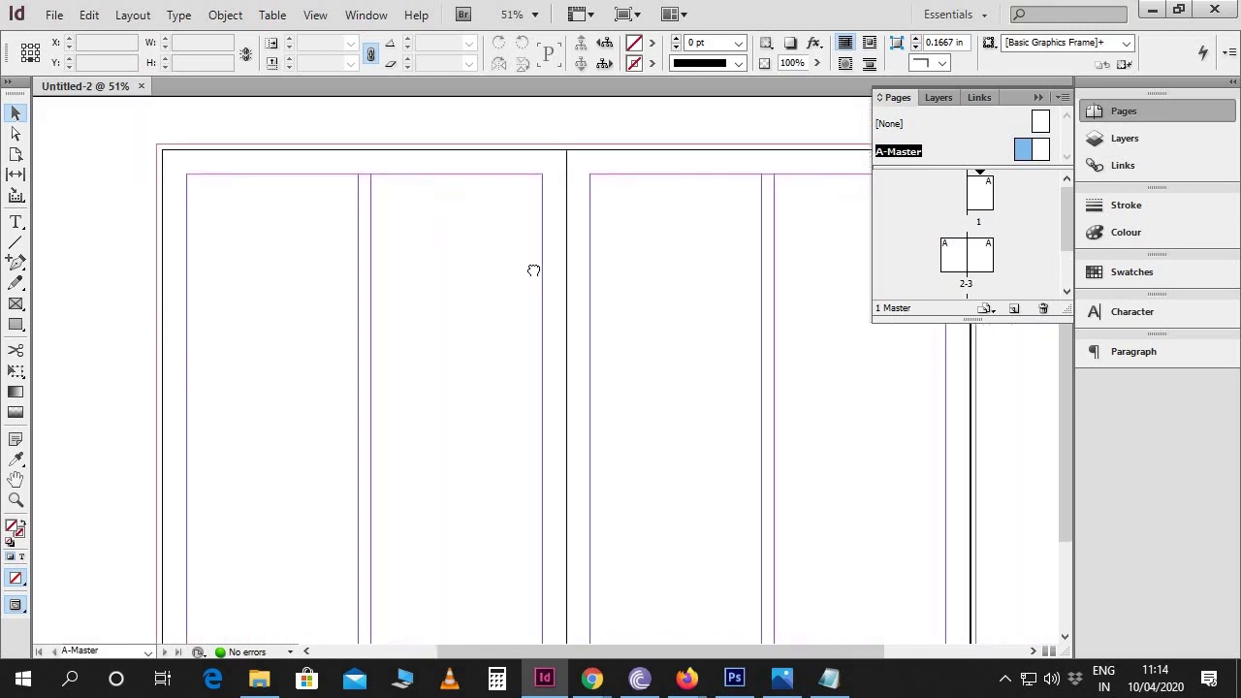
Add a new layer above Layer 1 for the master spread's content.
scroll(587, 299, down, 3)
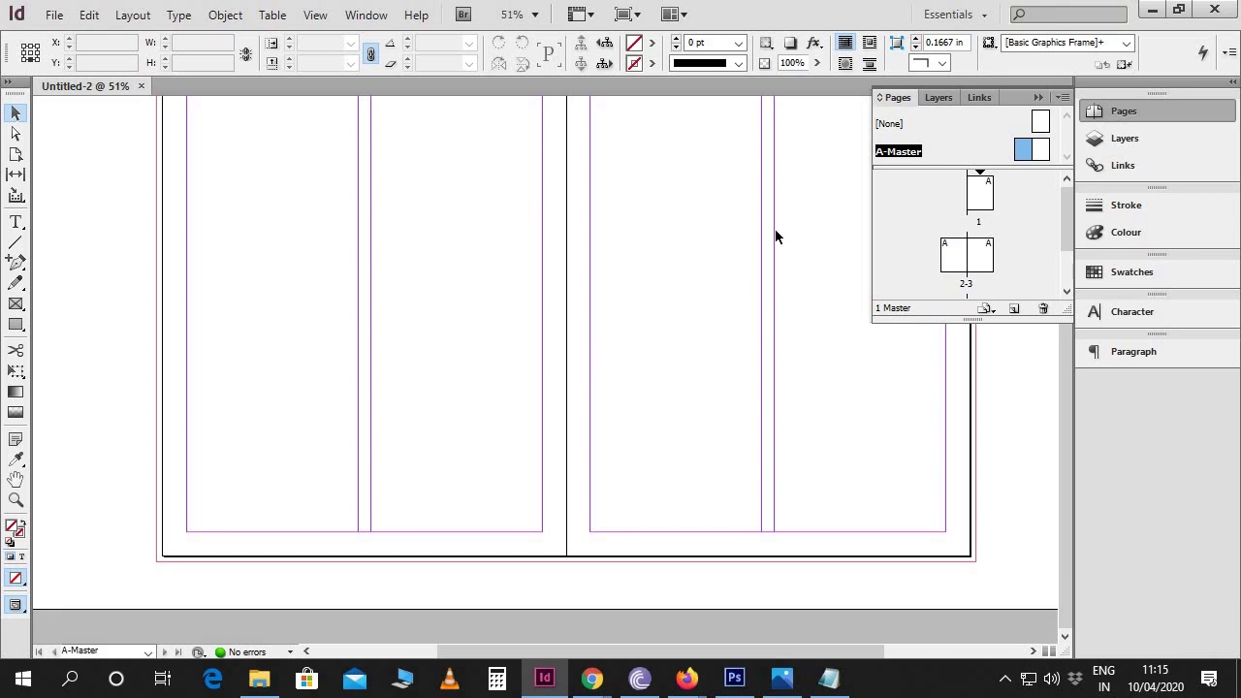
click(937, 99)
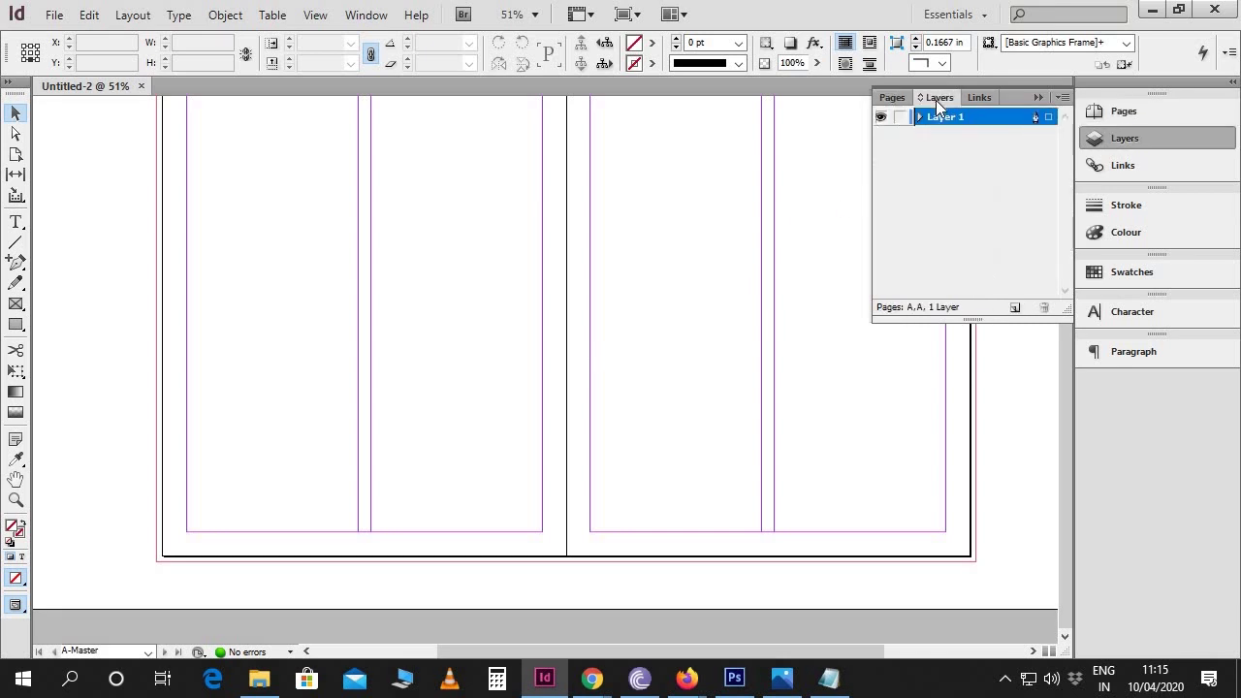
click(1015, 309)
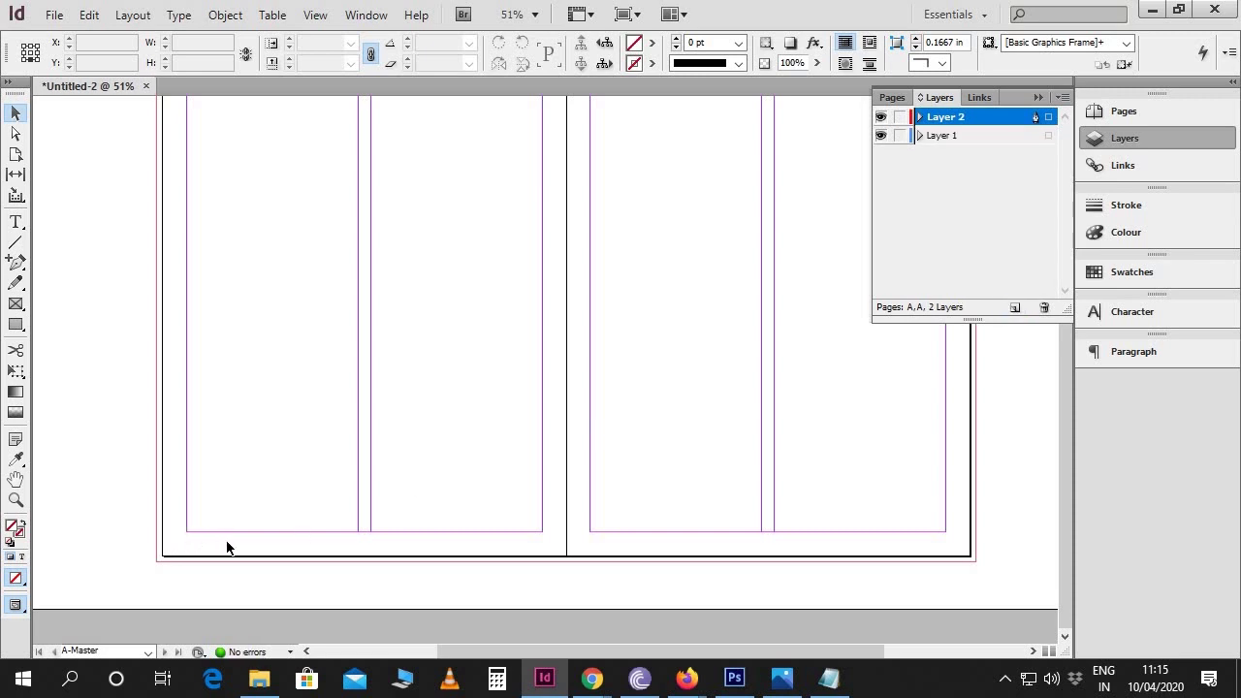
Draw a small text frame in the bottom margin at the outer corner of the left A-Master page.
click(16, 222)
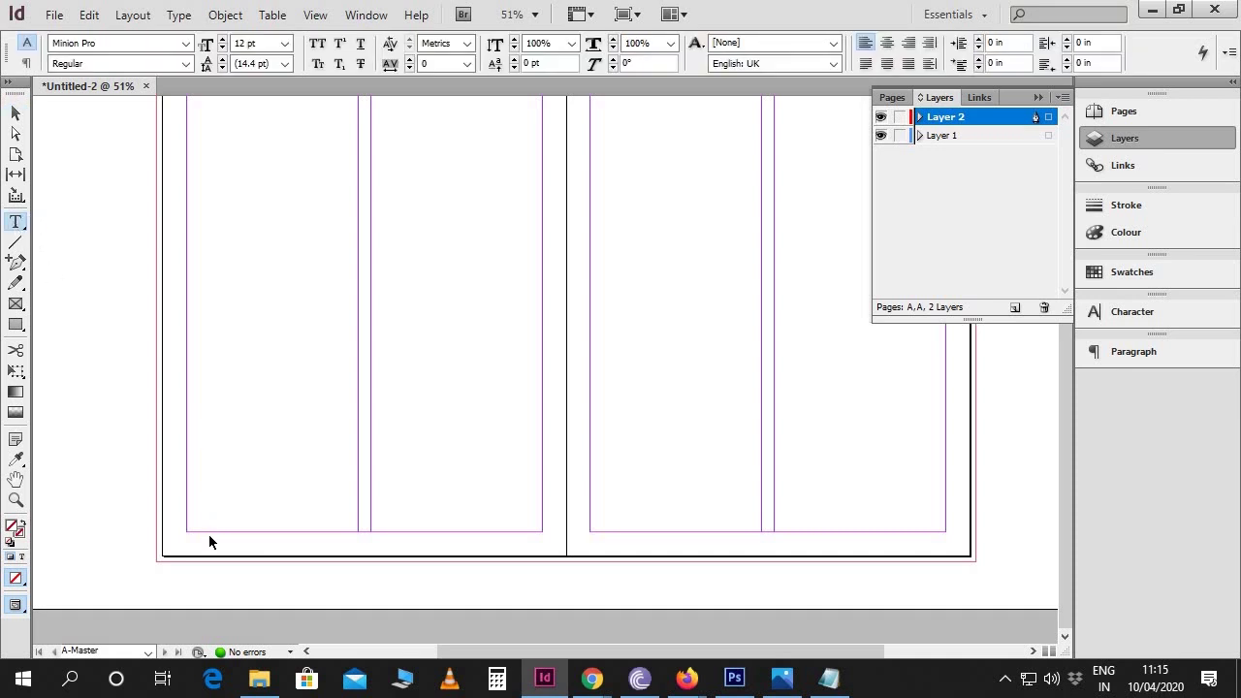
key(ctrl+1)
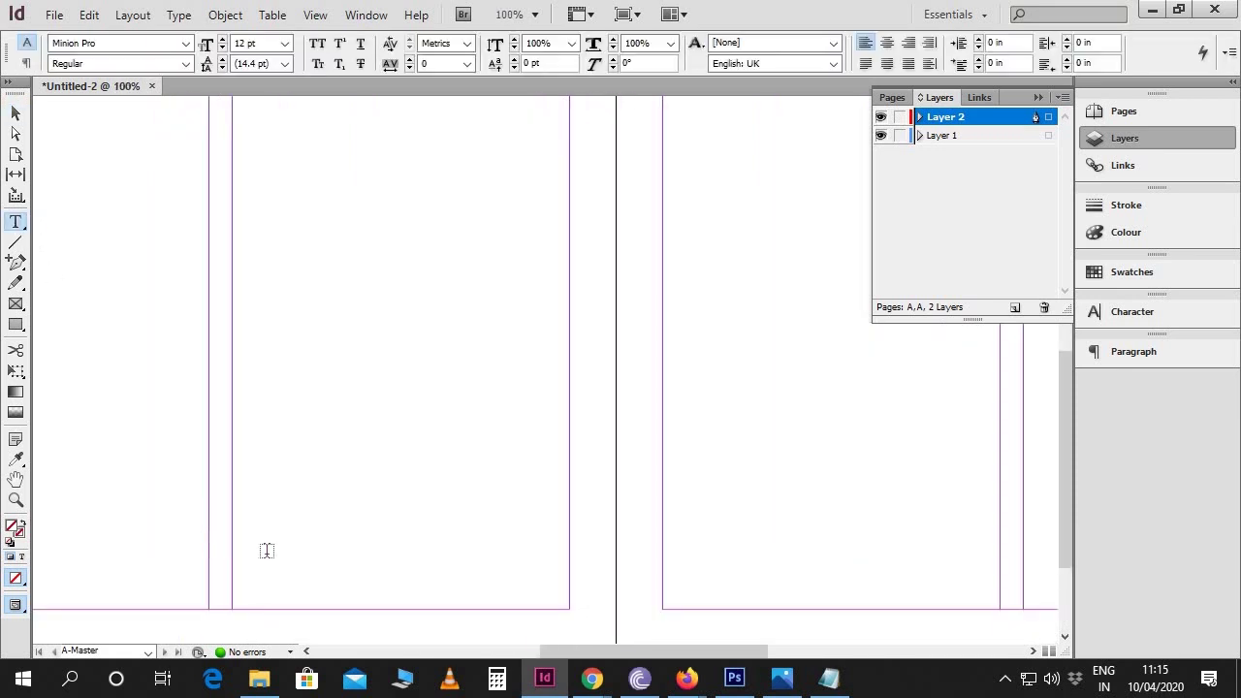
scroll(262, 546, down, 3)
drag(609, 653, 503, 667)
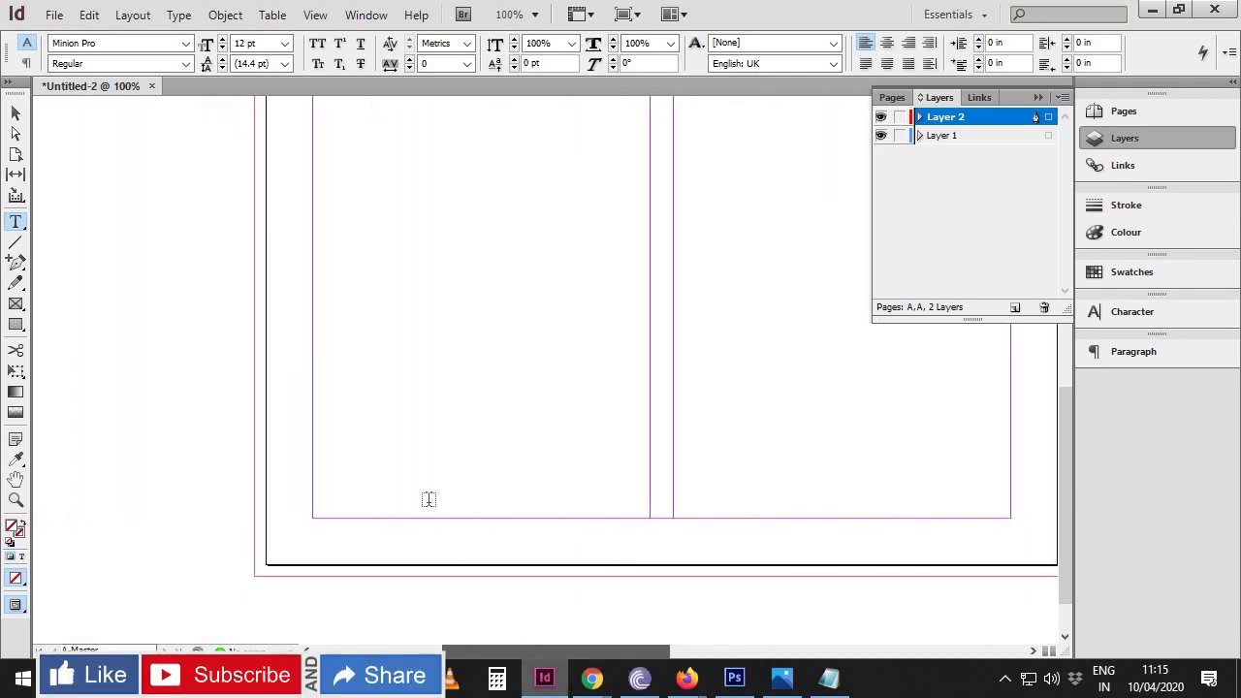
scroll(457, 549, down, 2)
drag(299, 466, 423, 490)
Insert a Current Page Number marker into the new text frame.
right_click(329, 483)
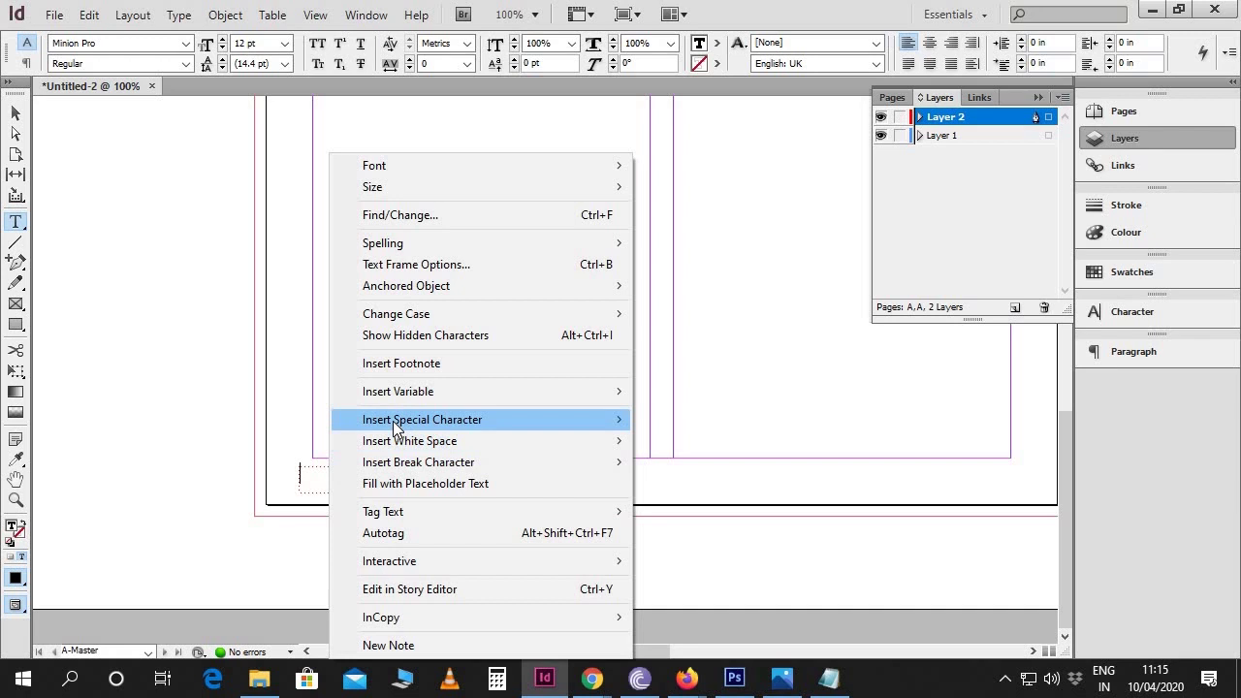
mouse_move(422, 427)
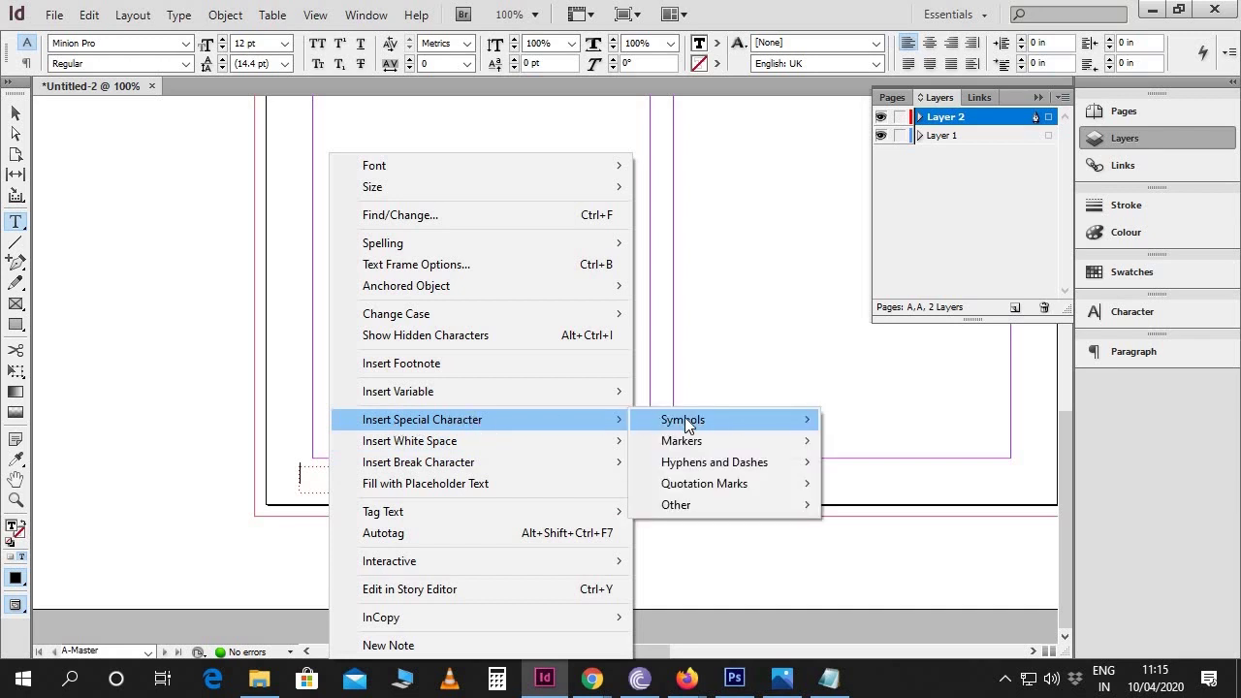
mouse_move(690, 443)
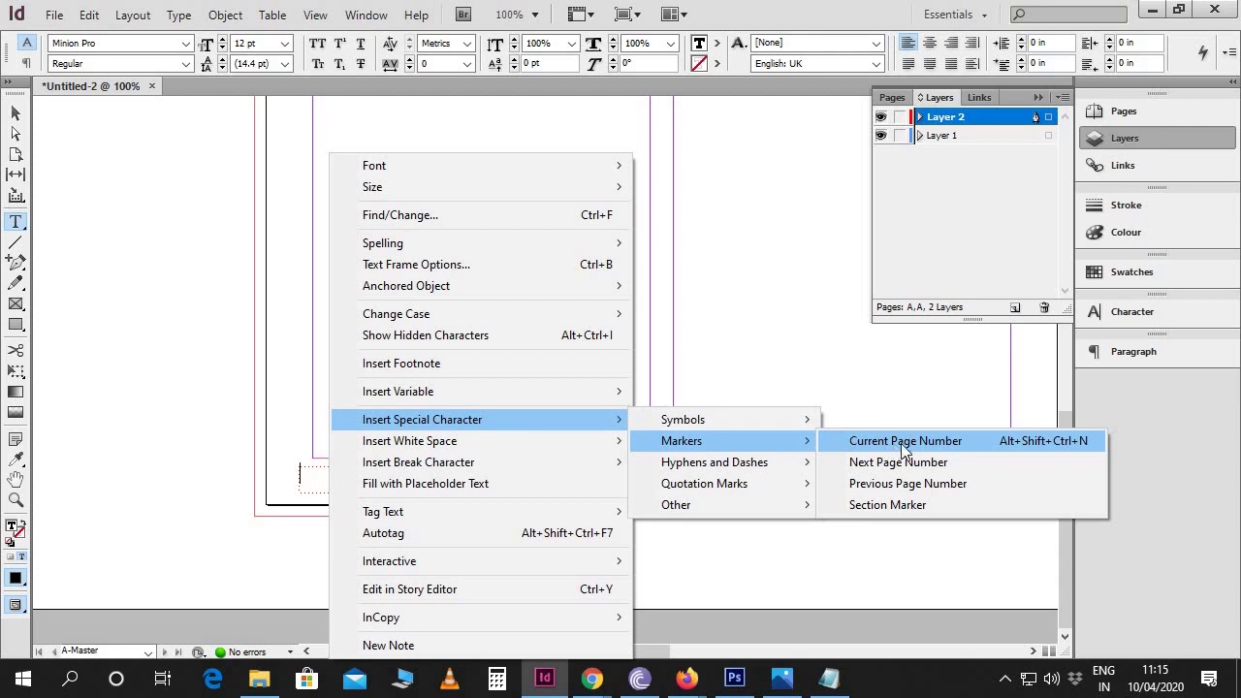
click(1039, 446)
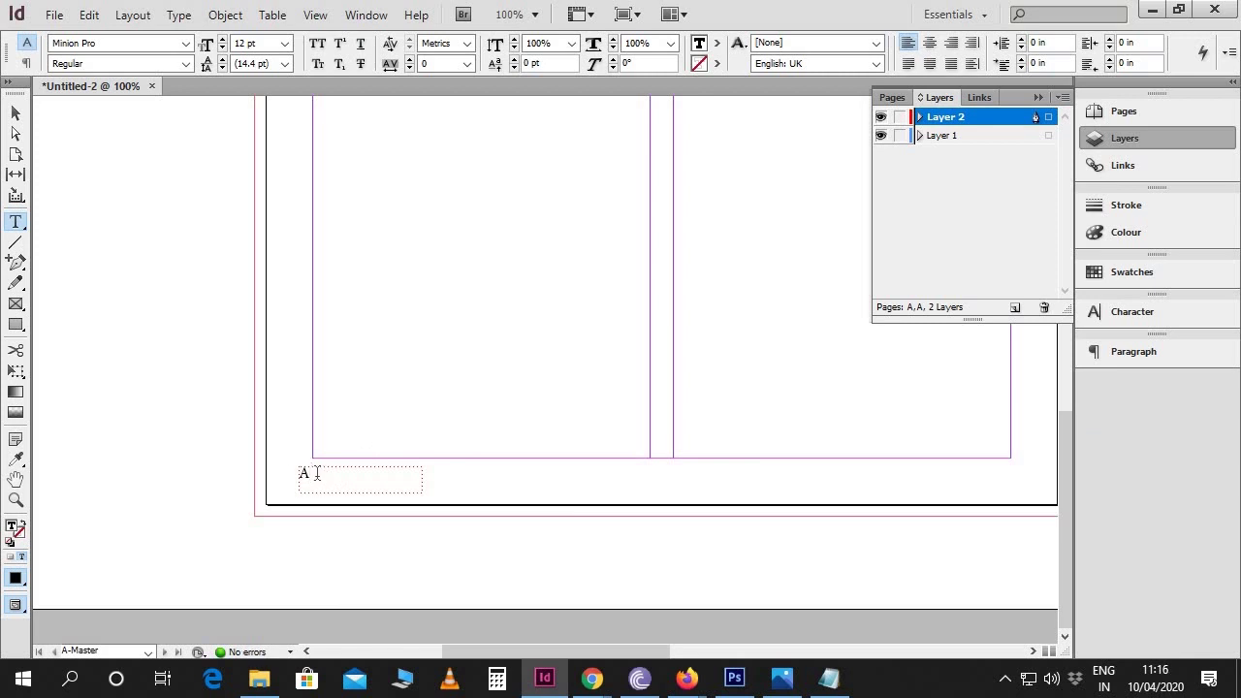
Shrink the page number text frame to about 0.18 in wide and 0.18 in high.
click(16, 114)
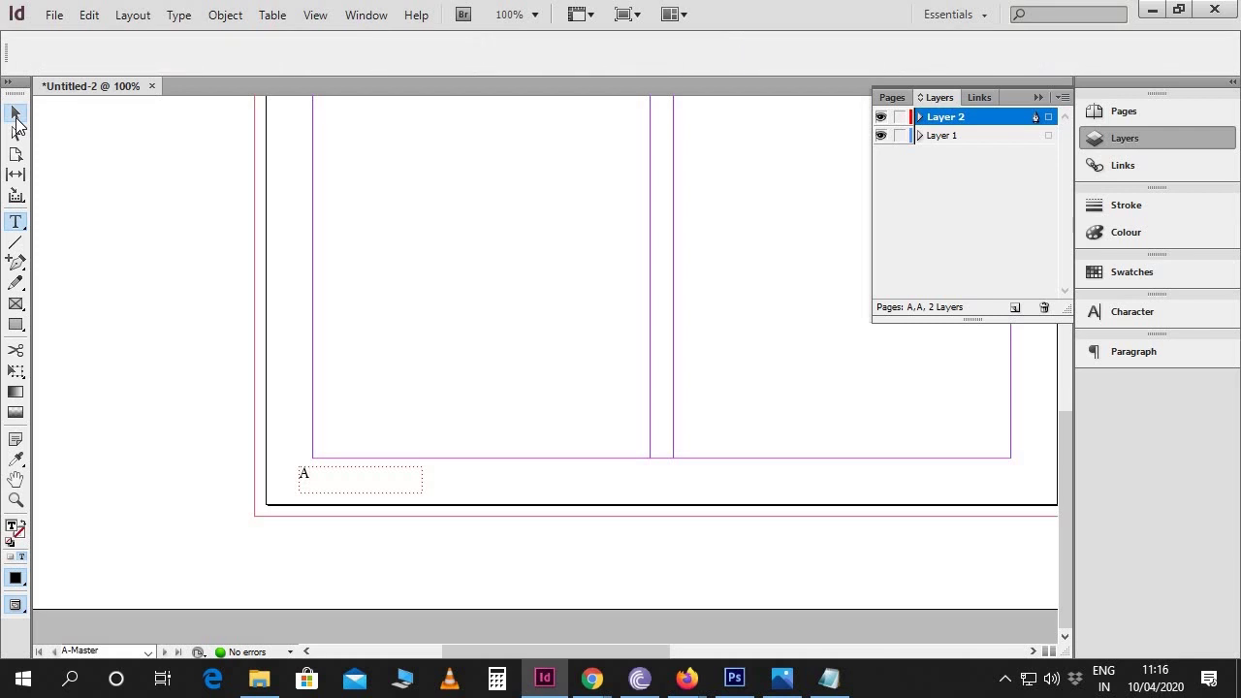
click(351, 486)
drag(421, 493, 319, 484)
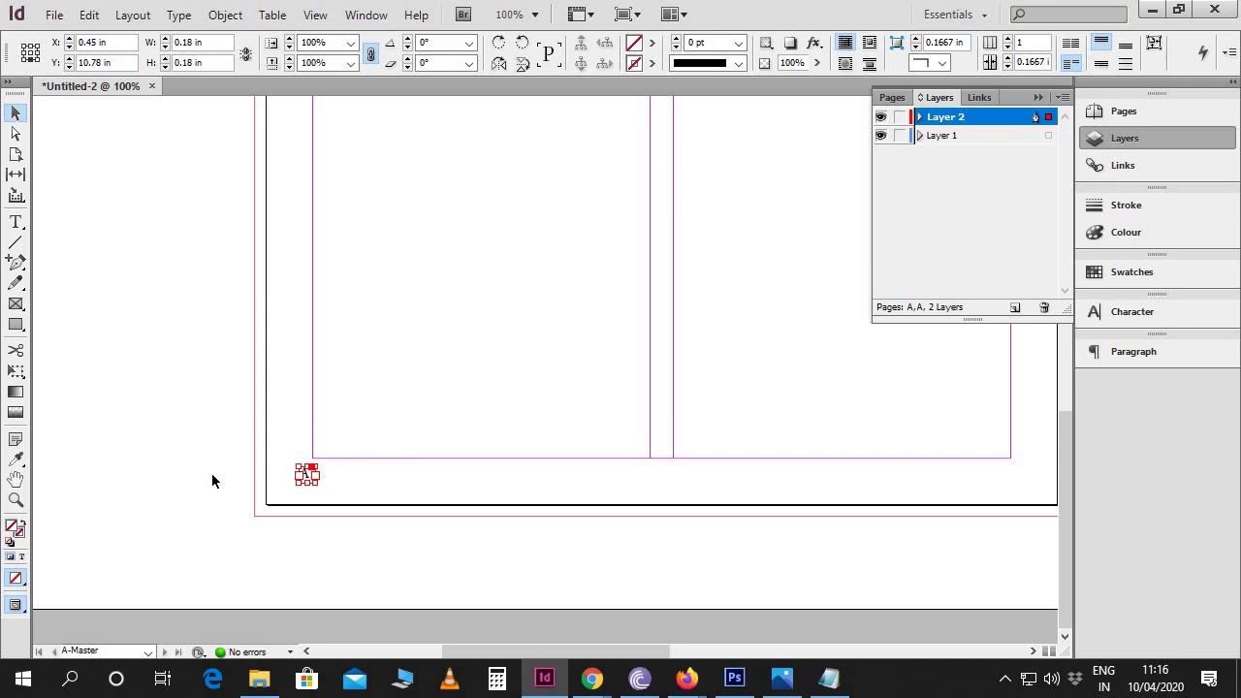
Nudge the page number frame so its left edge meets the column margin, just below the bottom margin line.
key(ctrl+equal)
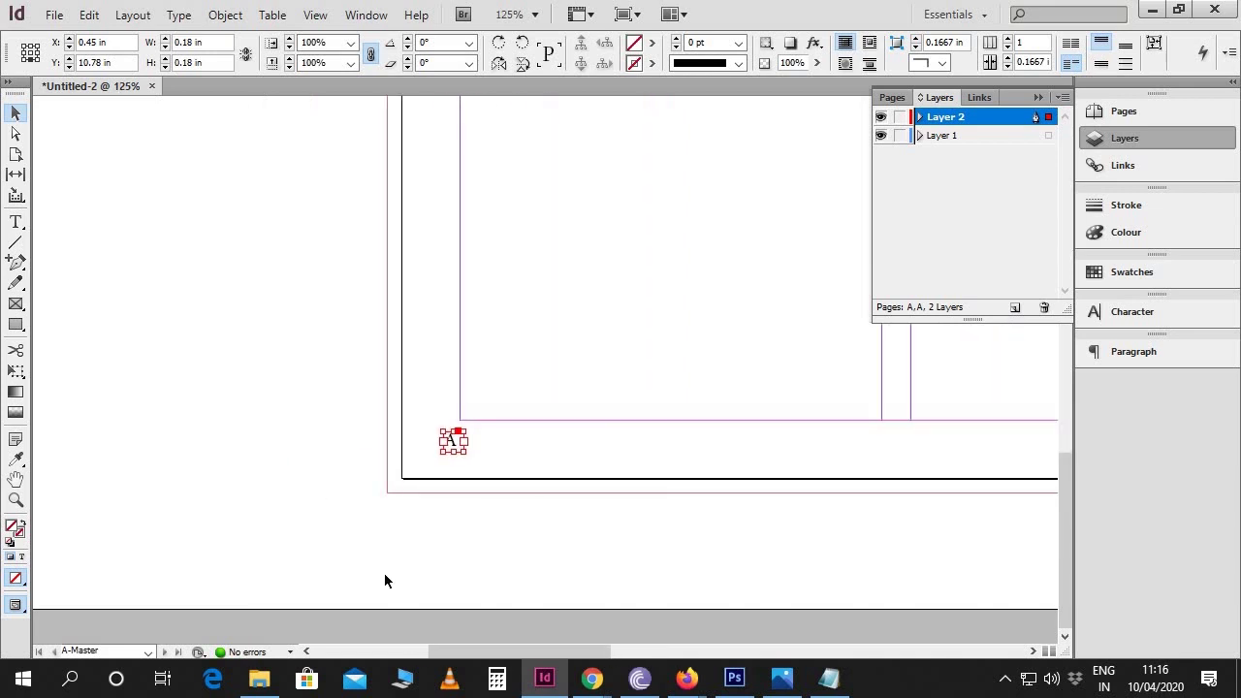
key(Right)
key(Right)
key(Right)
key(Right)
key(Right)
key(Right)
key(Right)
key(Right)
key(Right)
key(Right)
key(Up)
key(Up)
key(Up)
key(Up)
click(602, 412)
drag(602, 412, 466, 359)
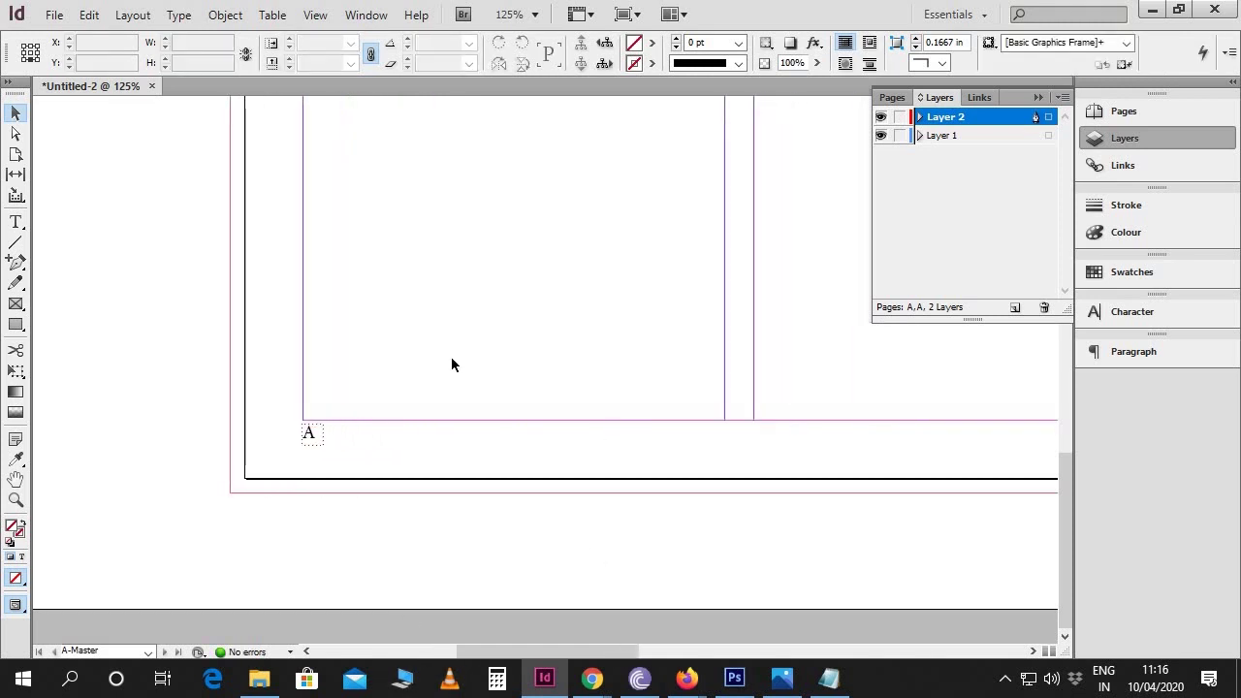
Draw a text frame about 1.34 by 0.25 in beside the page number and enter "Magazine" in it.
key(t)
drag(361, 442, 491, 461)
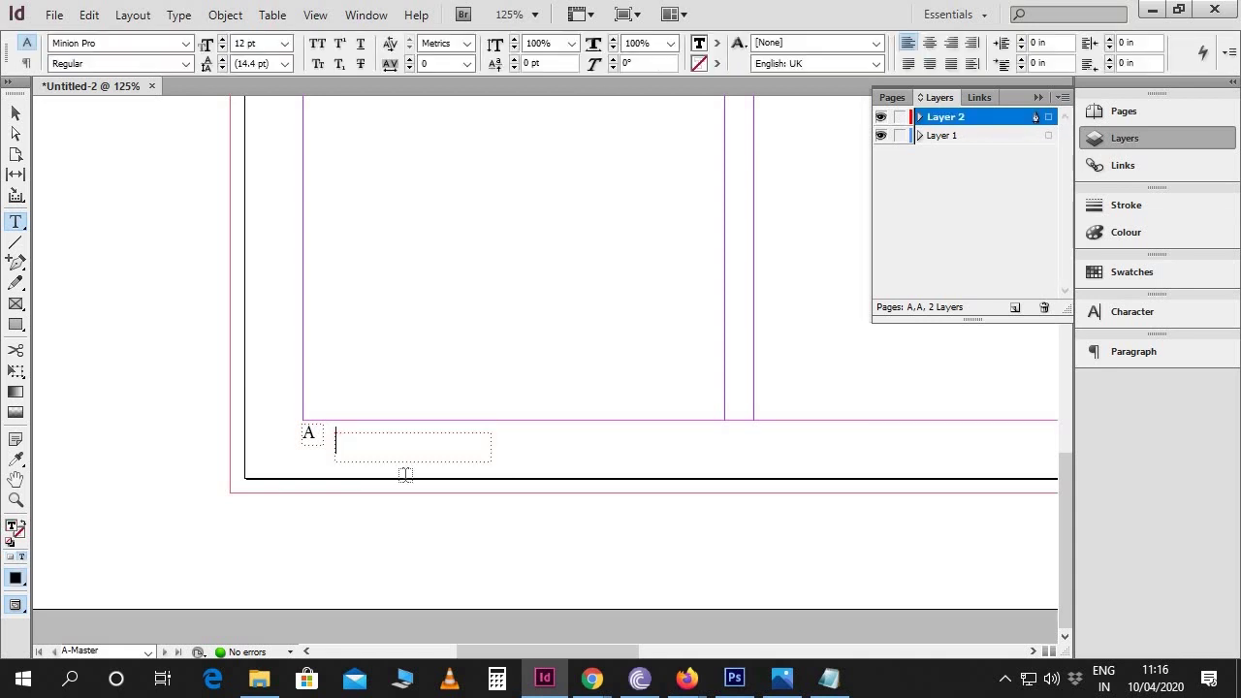
text(Magazine)
Set the font of the whole "Magazine" text to Arcon.
key(ctrl+a)
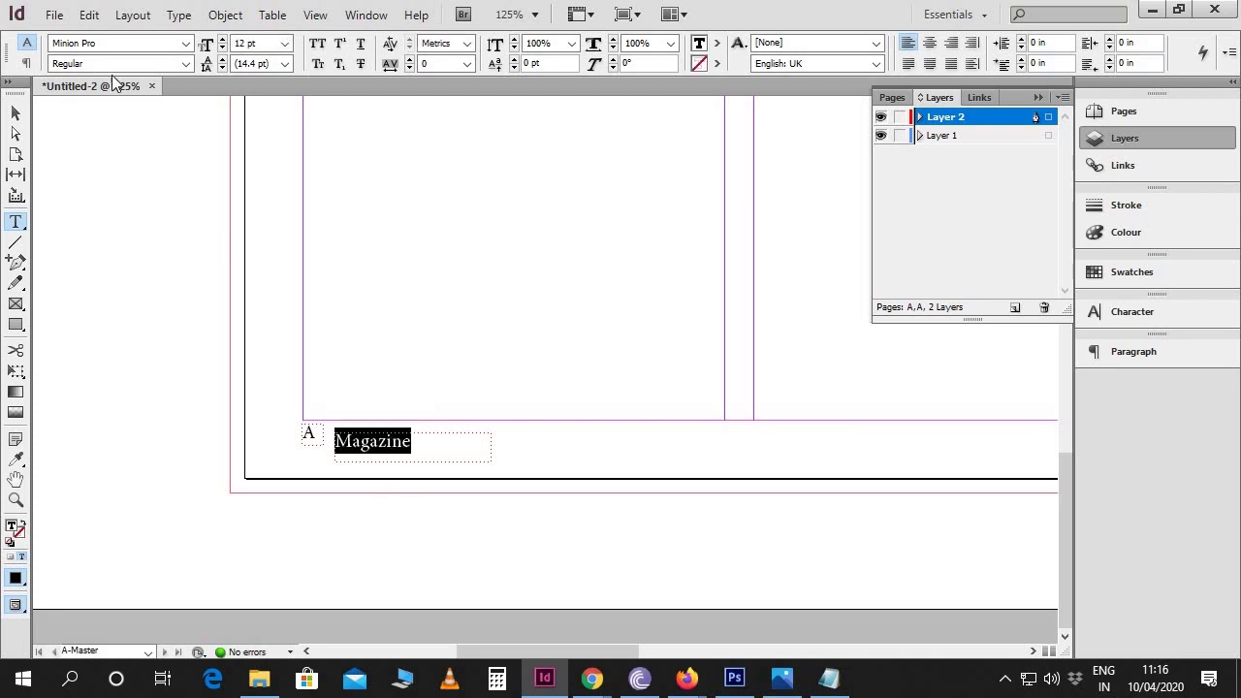
click(53, 45)
text(Arcon)
key(Return)
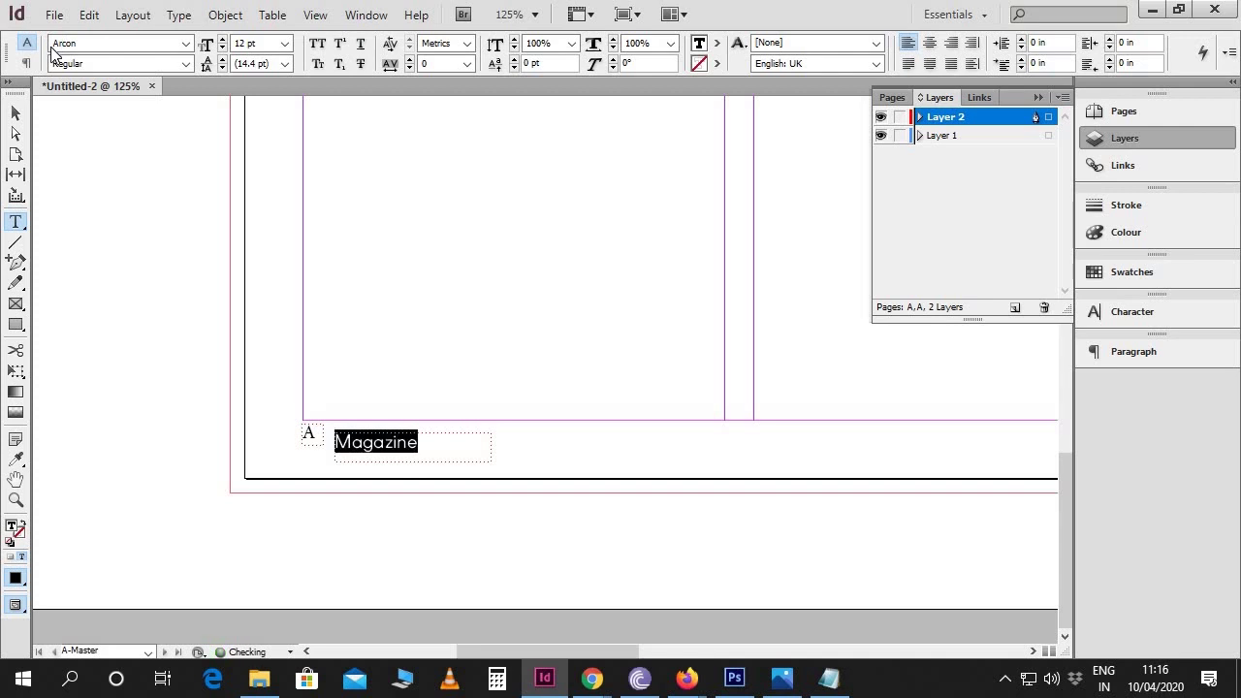
Shrink the "Magazine" text frame around its word to about 0.76 in wide and 0.18 in high.
click(16, 111)
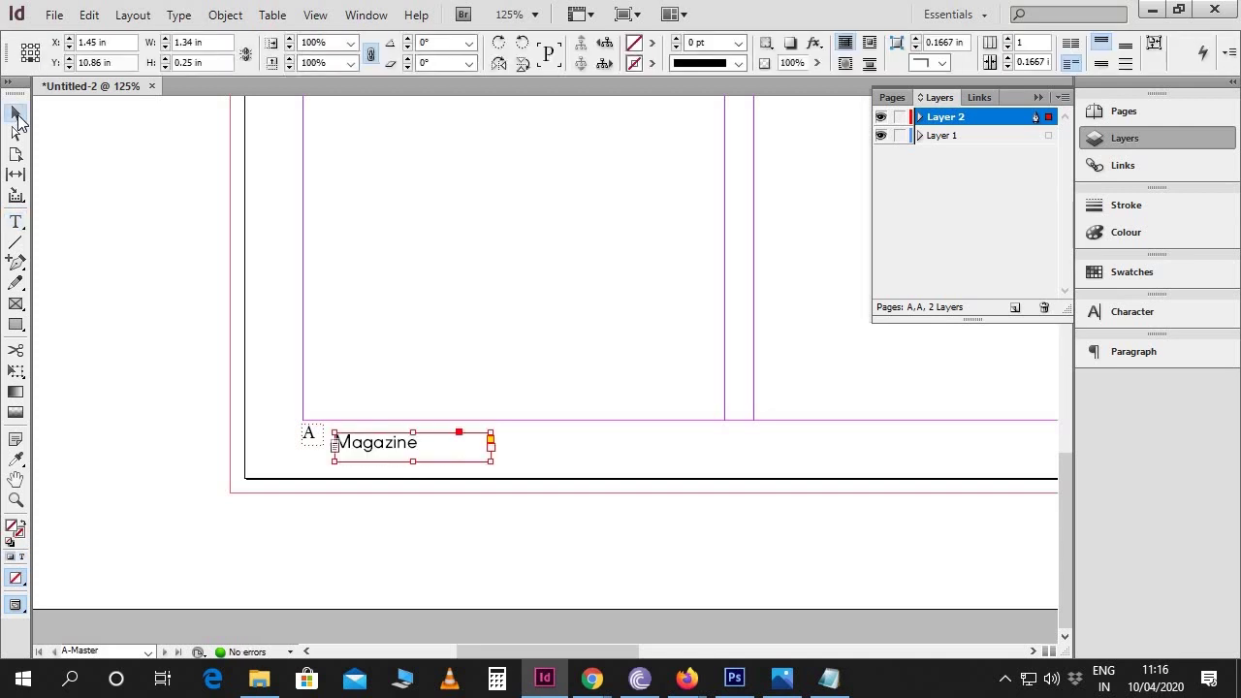
drag(491, 461, 424, 456)
click(448, 465)
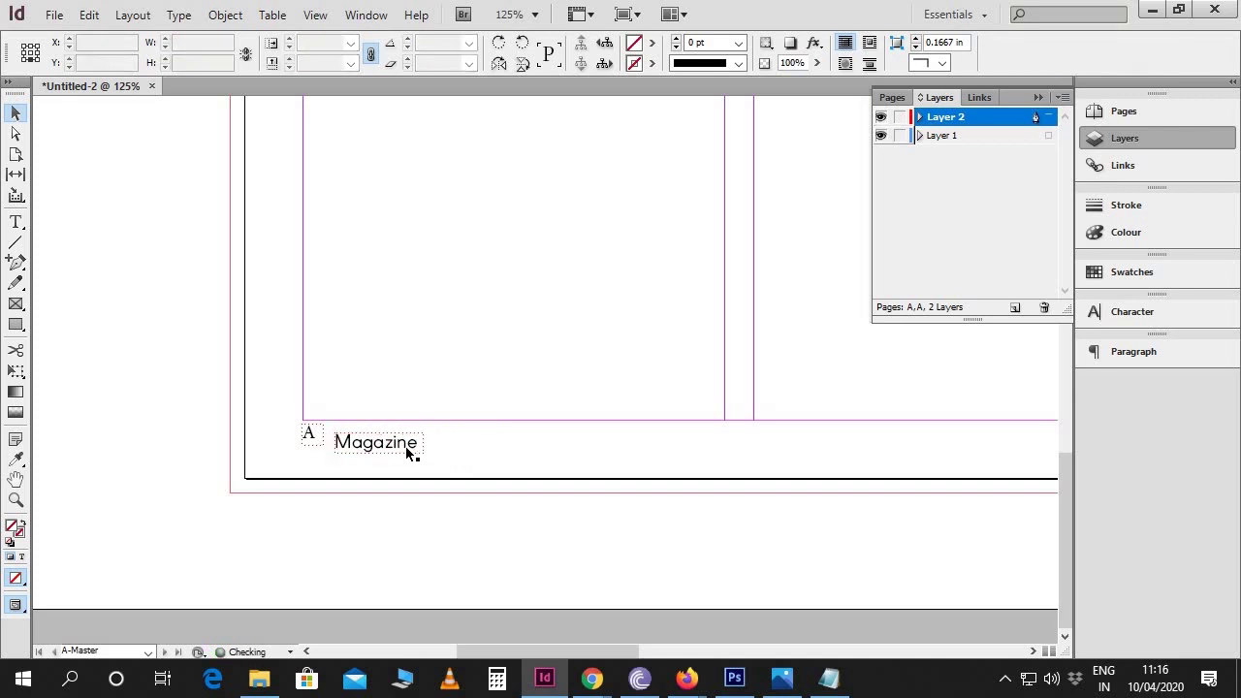
Nudge the "Magazine" frame closer to the page number frame and level with it.
click(410, 452)
key(Left)
key(Left)
key(Left)
key(Left)
key(Up)
key(Up)
key(Up)
key(Up)
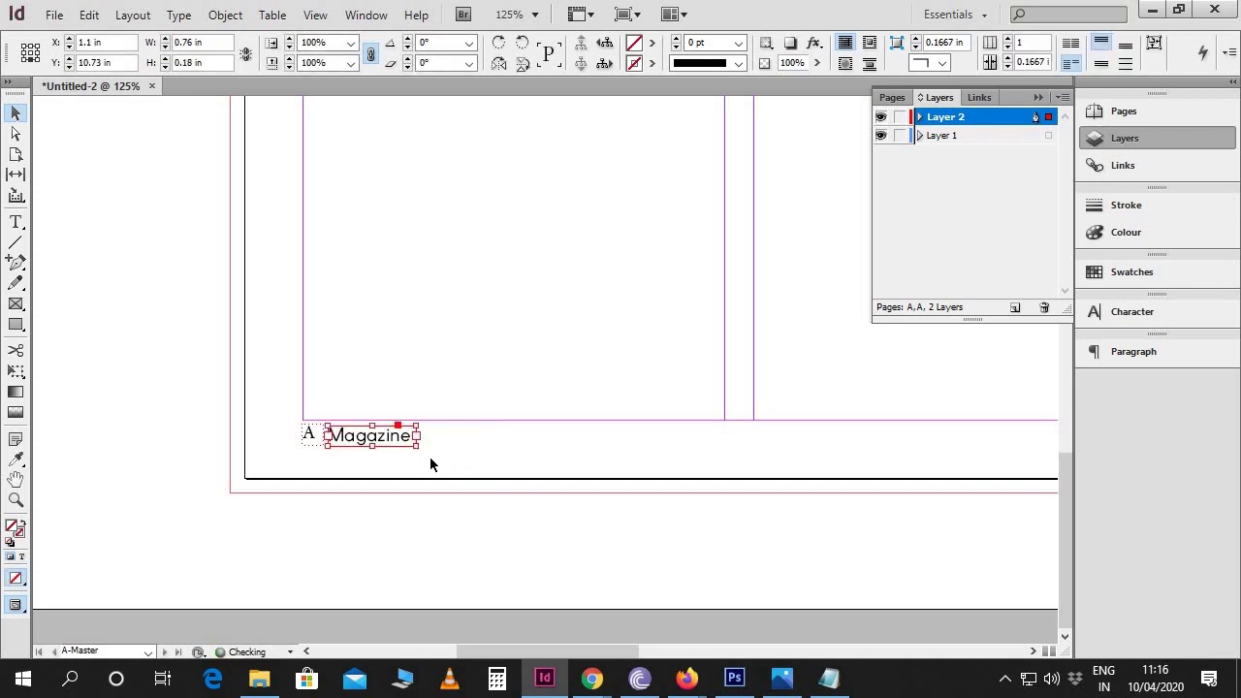
click(429, 457)
Duplicate the page number and "Magazine" frames together to the outer bottom corner of the right A-Master page, ending at the margin.
drag(451, 443, 357, 434)
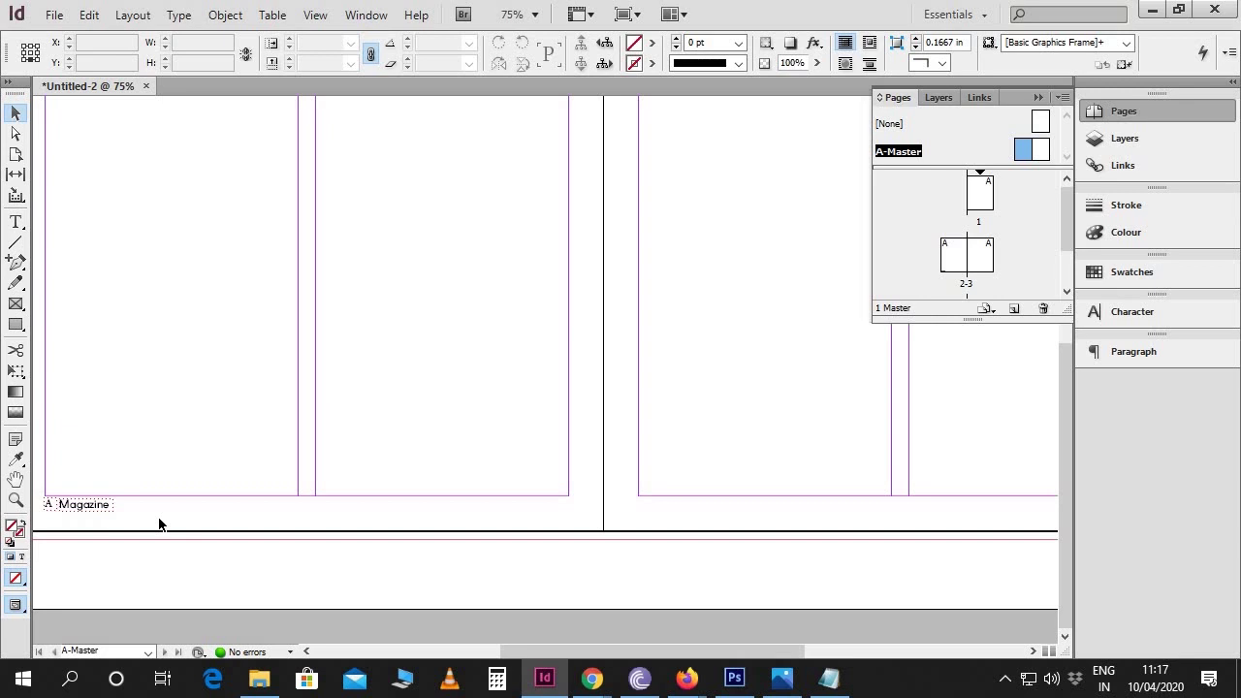
drag(160, 521, 90, 499)
drag(524, 527, 435, 515)
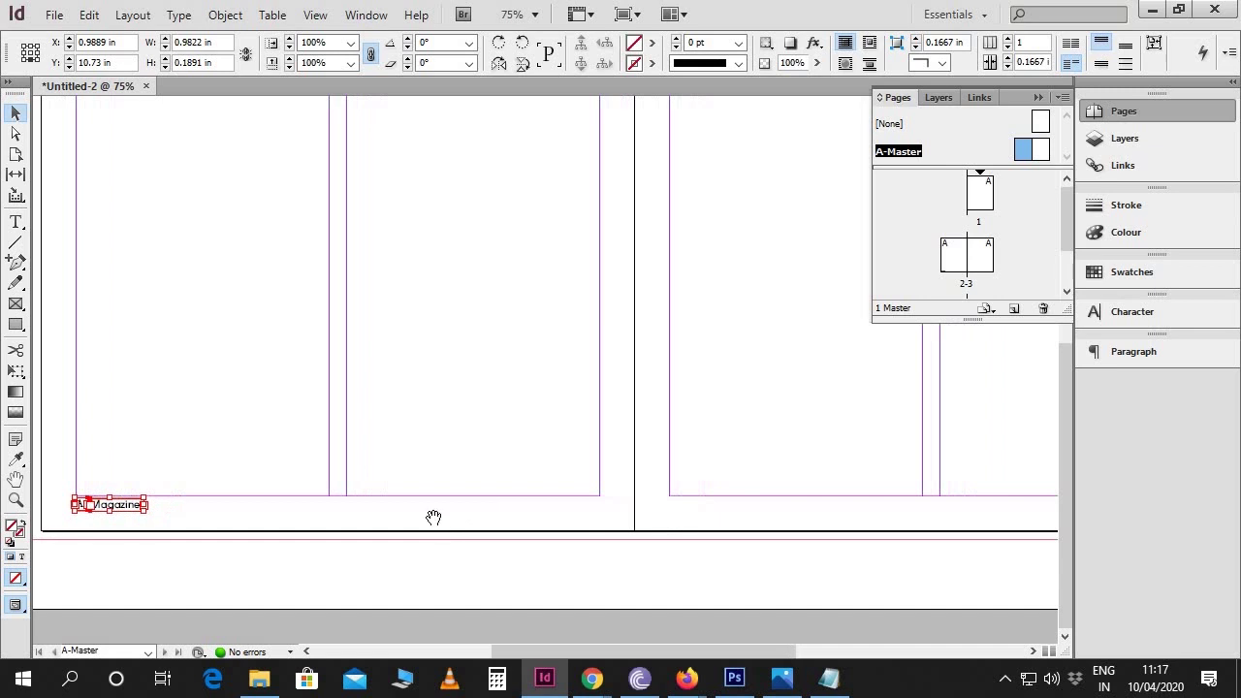
drag(134, 503, 805, 536)
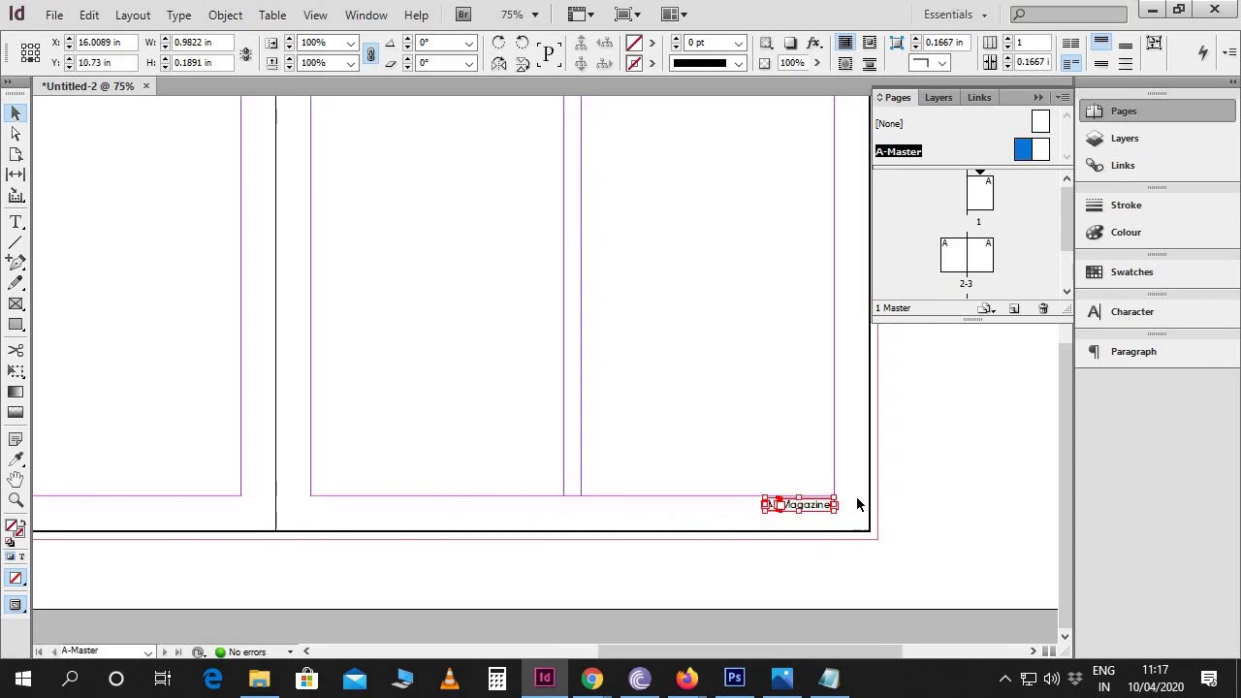
Swap the two copied frames on the right master page so the page number sits at the outer edge, after "Magazine".
key(ctrl+1)
key(ctrl+equal)
key(ctrl+equal)
click(584, 479)
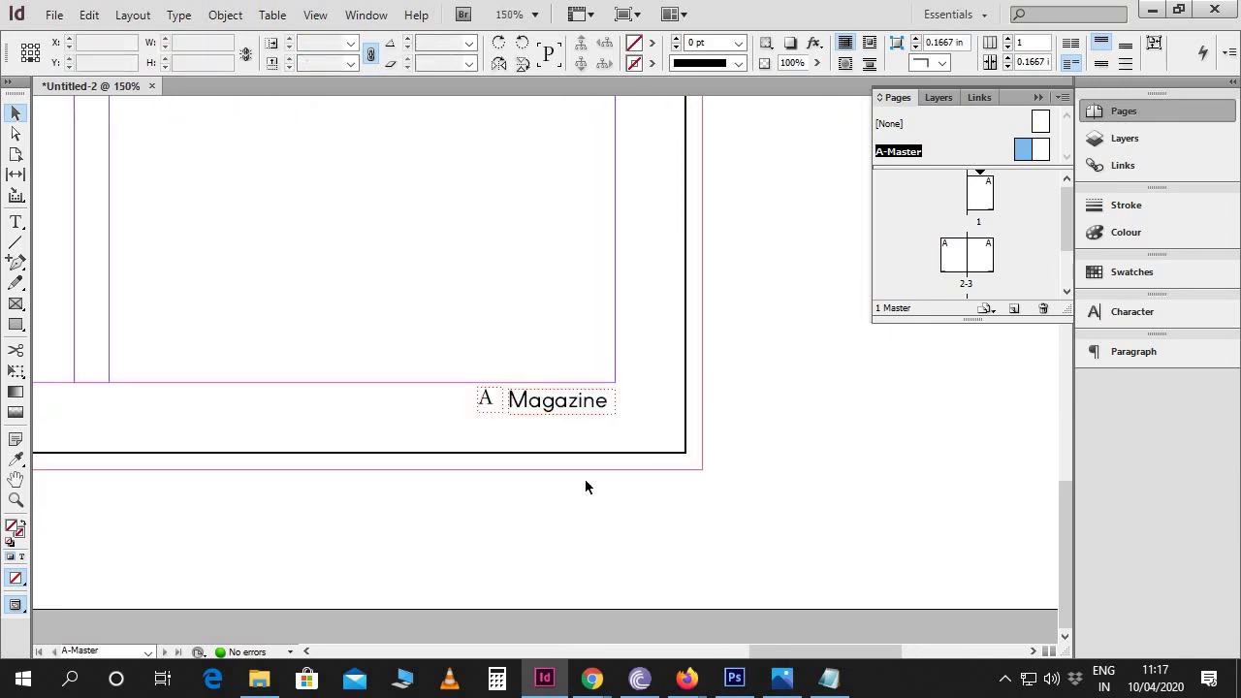
drag(498, 407, 608, 412)
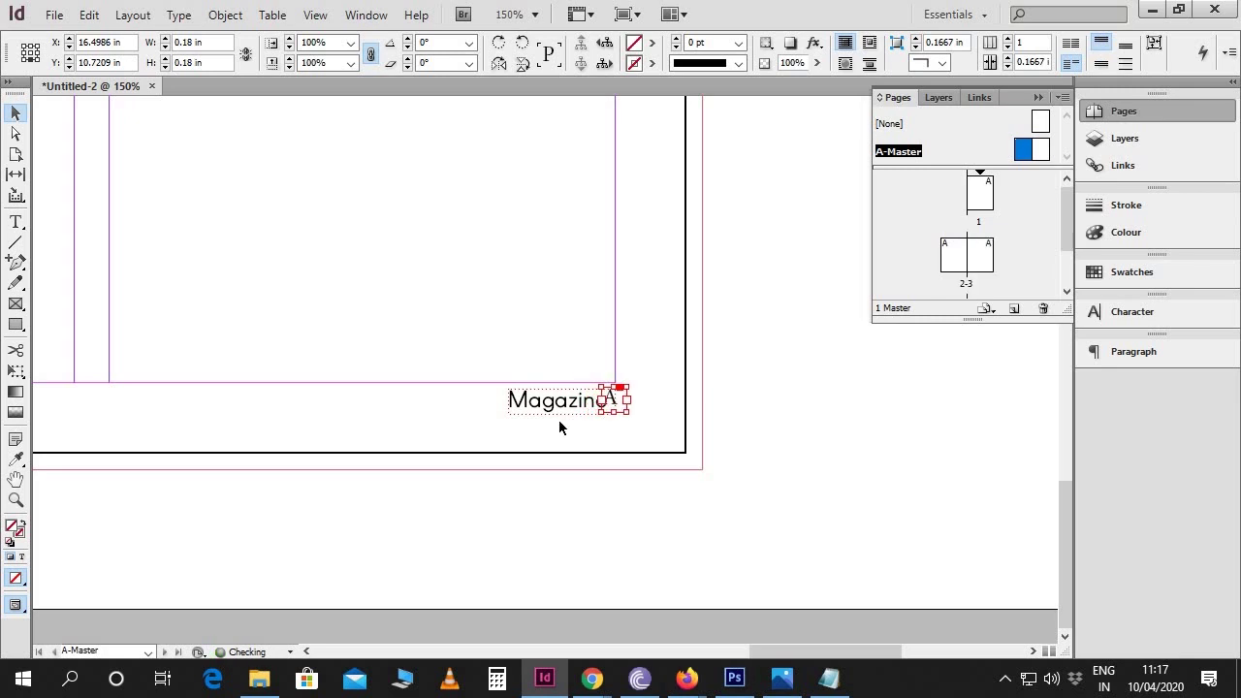
click(568, 412)
mouse_move(574, 407)
mouse_down()
mouse_move(585, 416)
mouse_move(562, 410)
mouse_up()
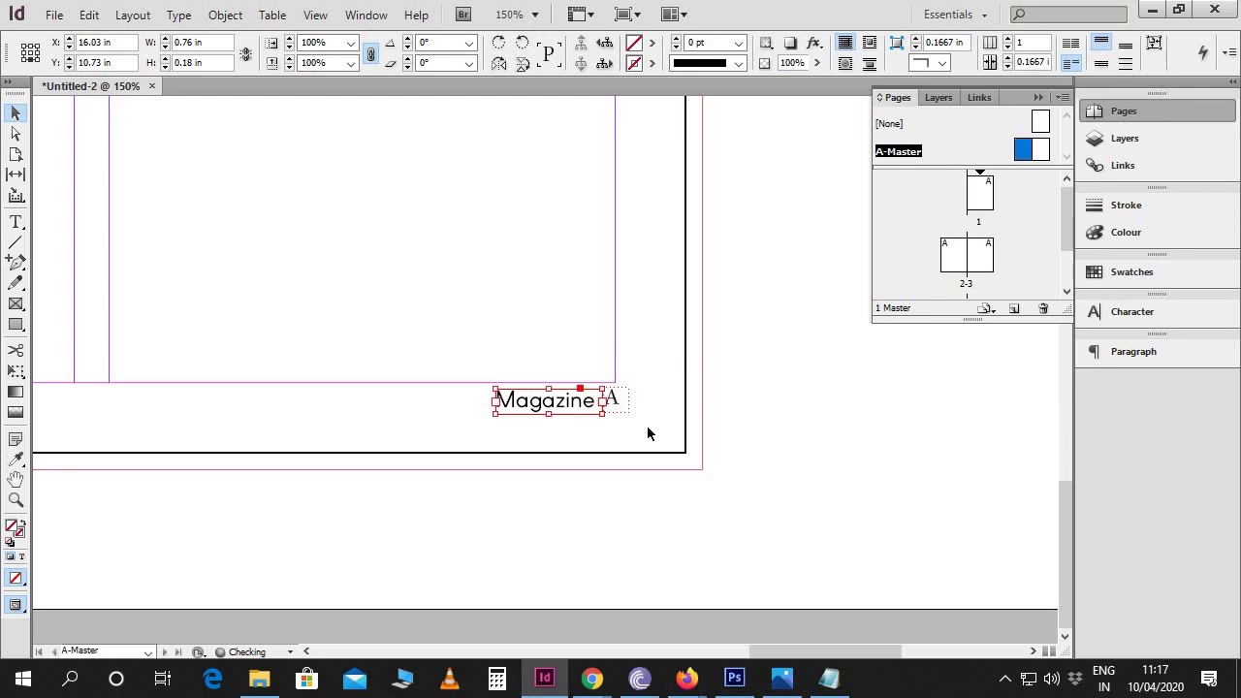
click(741, 485)
Check the footer text and automatic page numbers on document pages 1 through 4.
key(ctrl+minus)
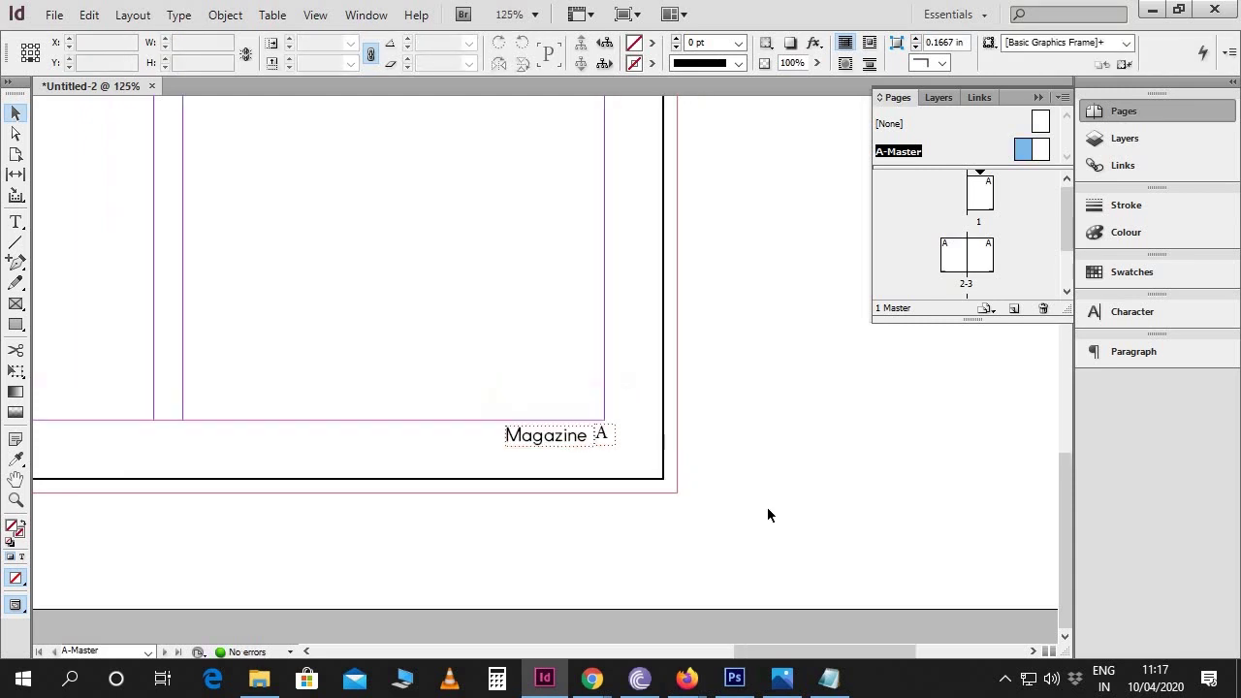
key(ctrl+minus)
drag(546, 327, 896, 320)
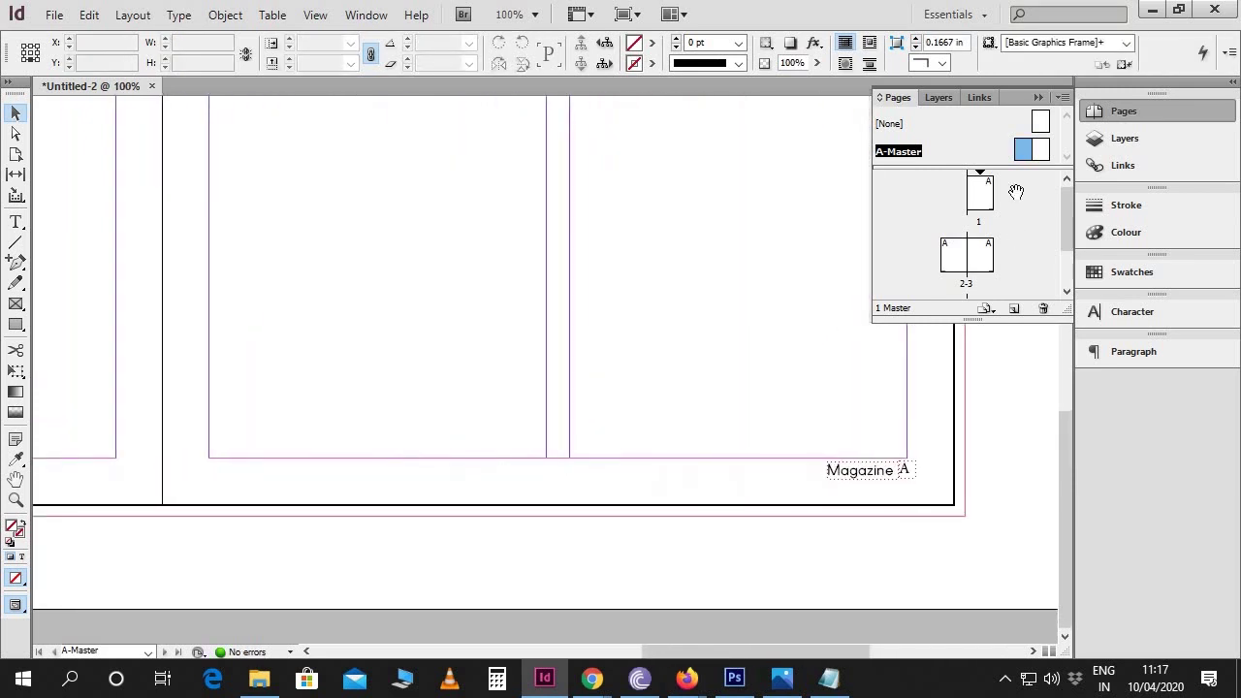
double_click(979, 192)
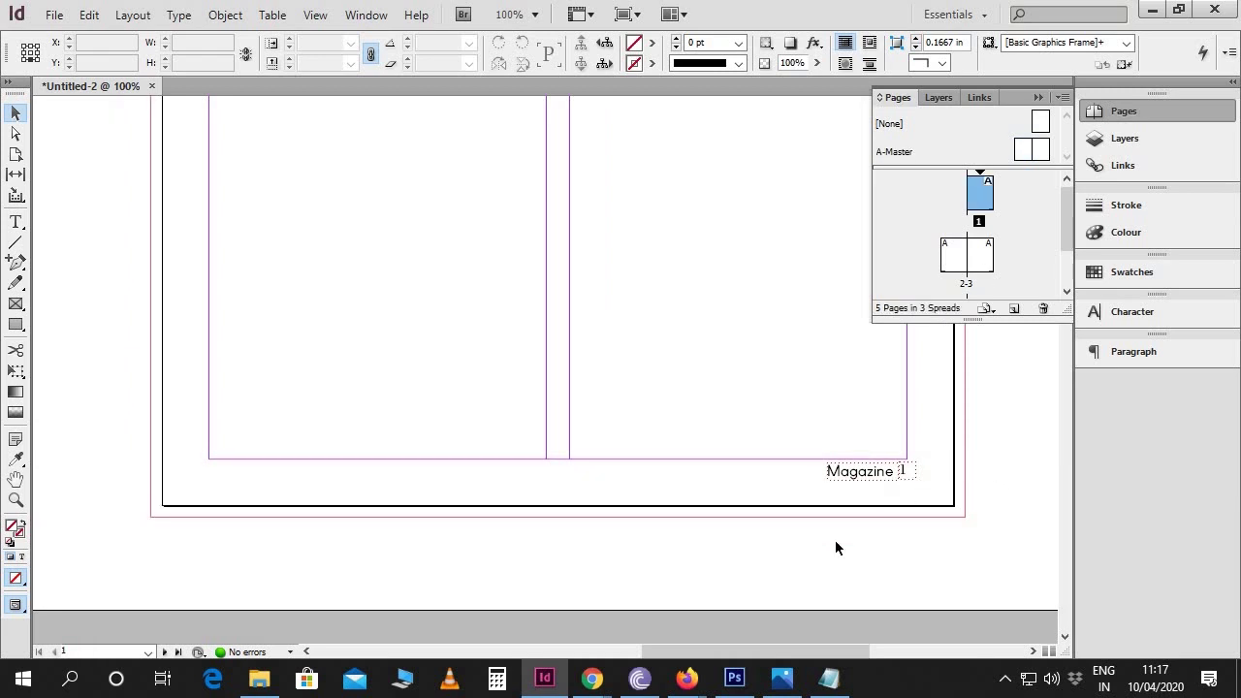
key(ctrl+minus)
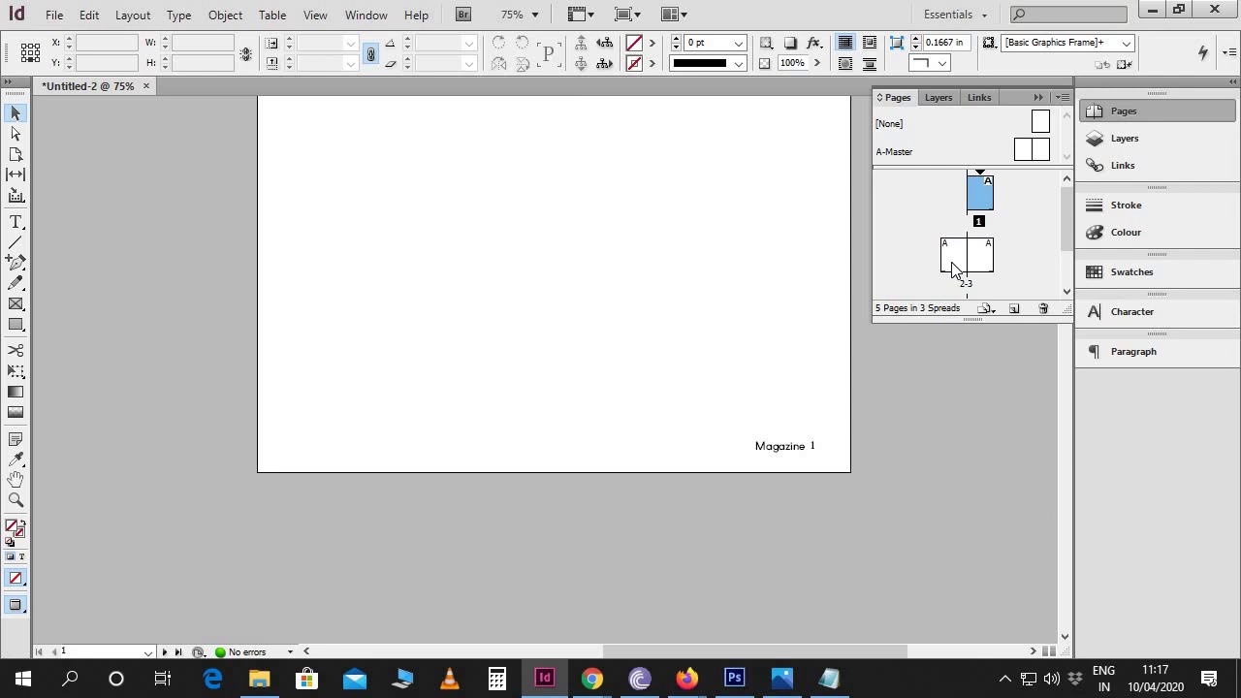
double_click(951, 262)
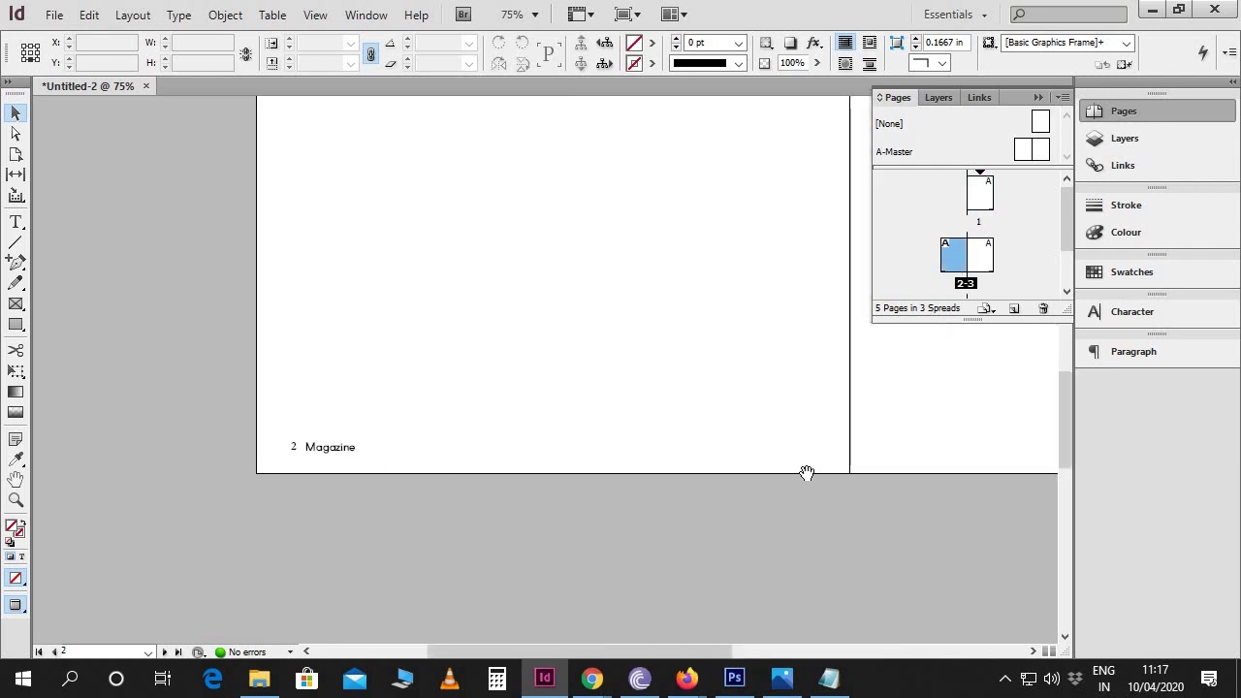
drag(806, 471, 491, 488)
drag(945, 485, 683, 474)
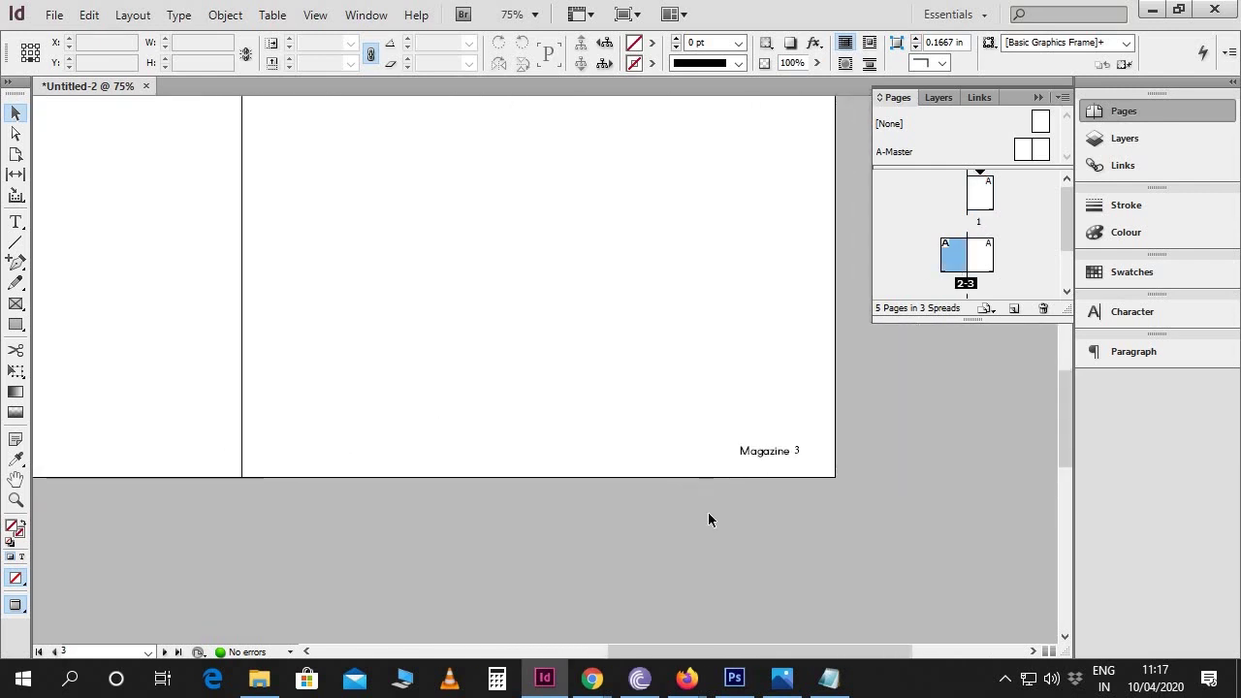
scroll(709, 515, down, 10)
drag(354, 517, 756, 385)
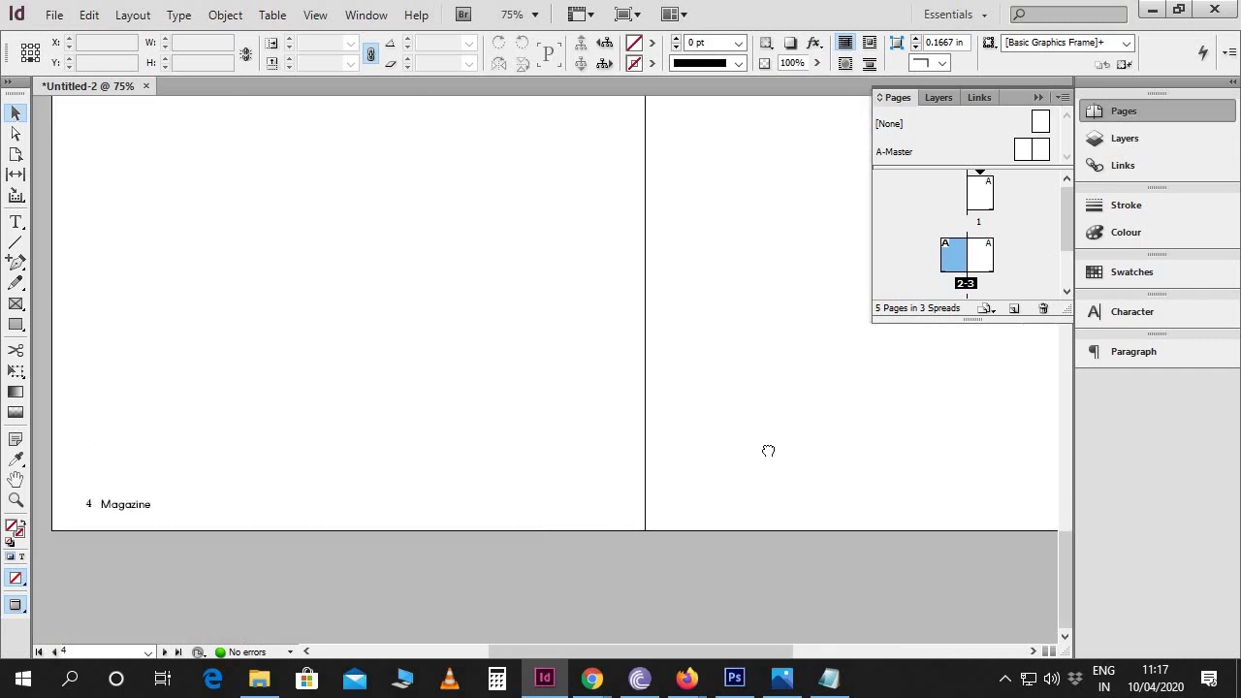
drag(768, 449, 640, 433)
Return to the A-Master spread and examine the footers on its left and right pages.
double_click(1024, 149)
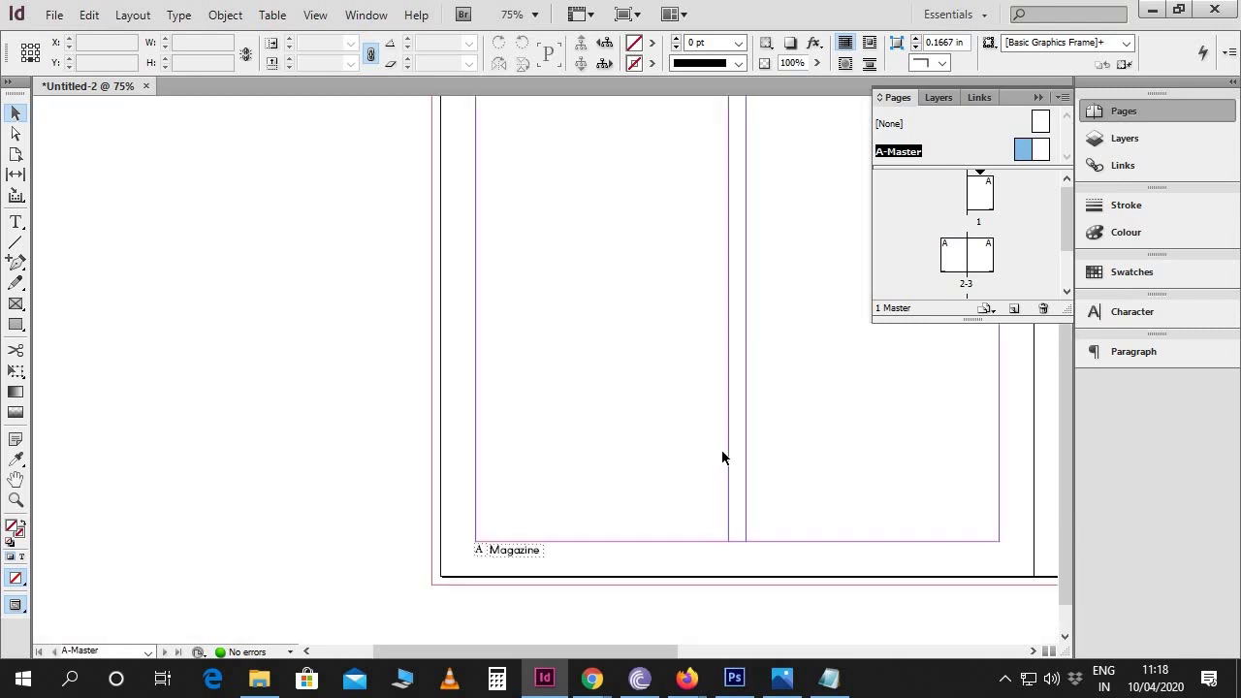
drag(722, 450, 606, 371)
drag(678, 465, 537, 462)
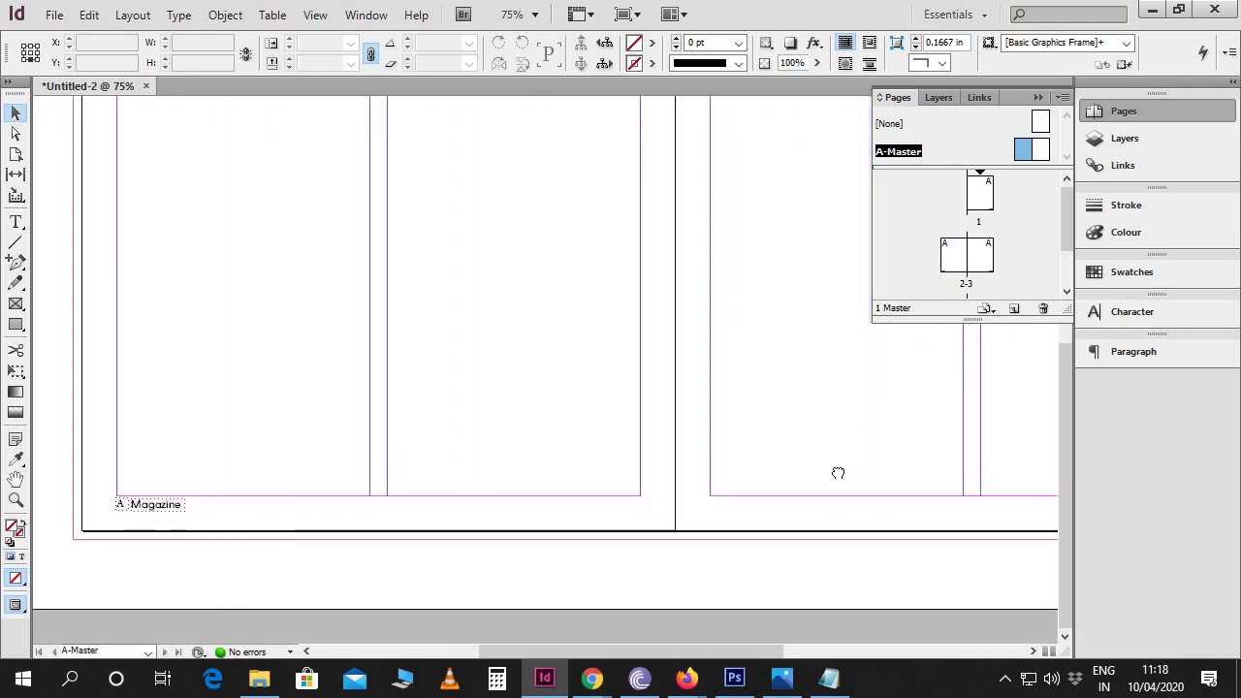
drag(837, 474, 688, 475)
drag(970, 510, 845, 513)
click(955, 515)
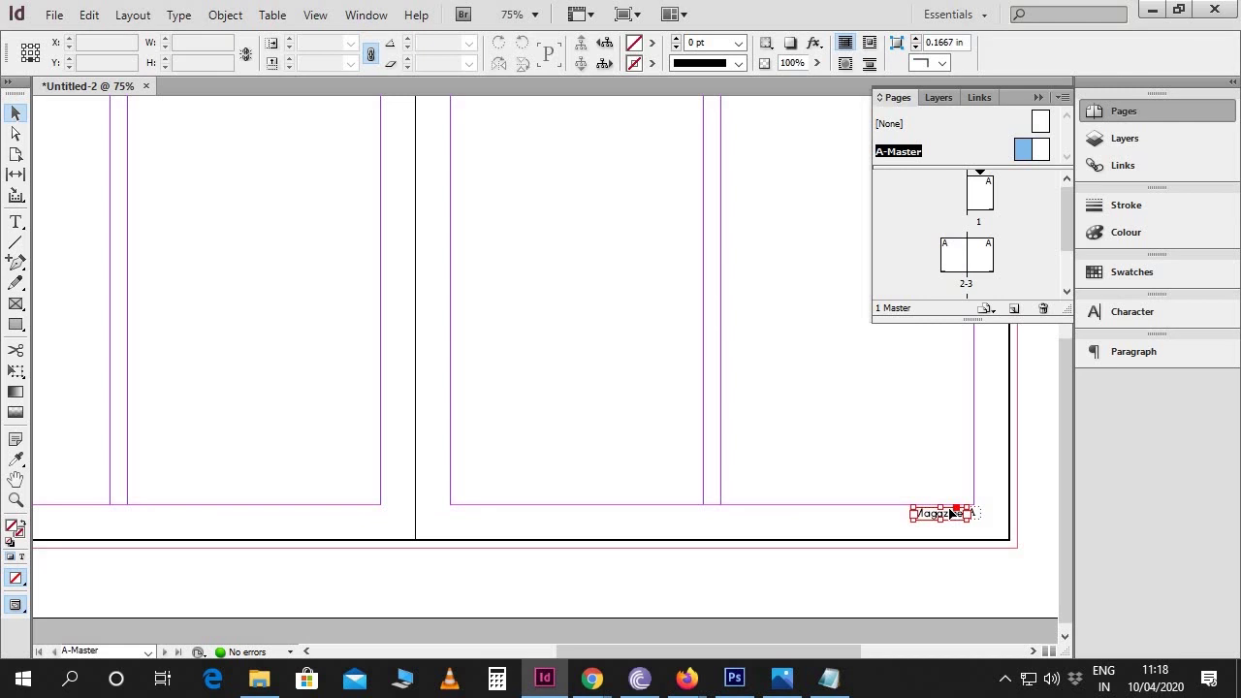
click(1016, 553)
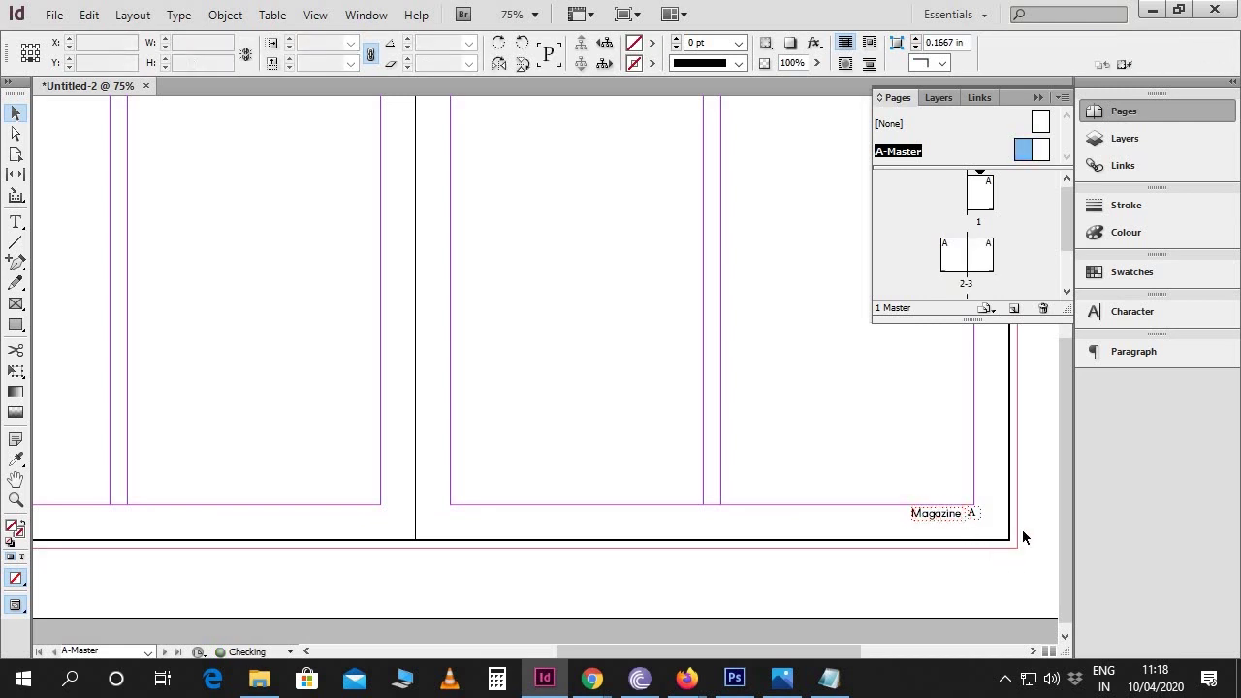
Rename the master content layer, Layer 2, as "Page Number".
click(938, 98)
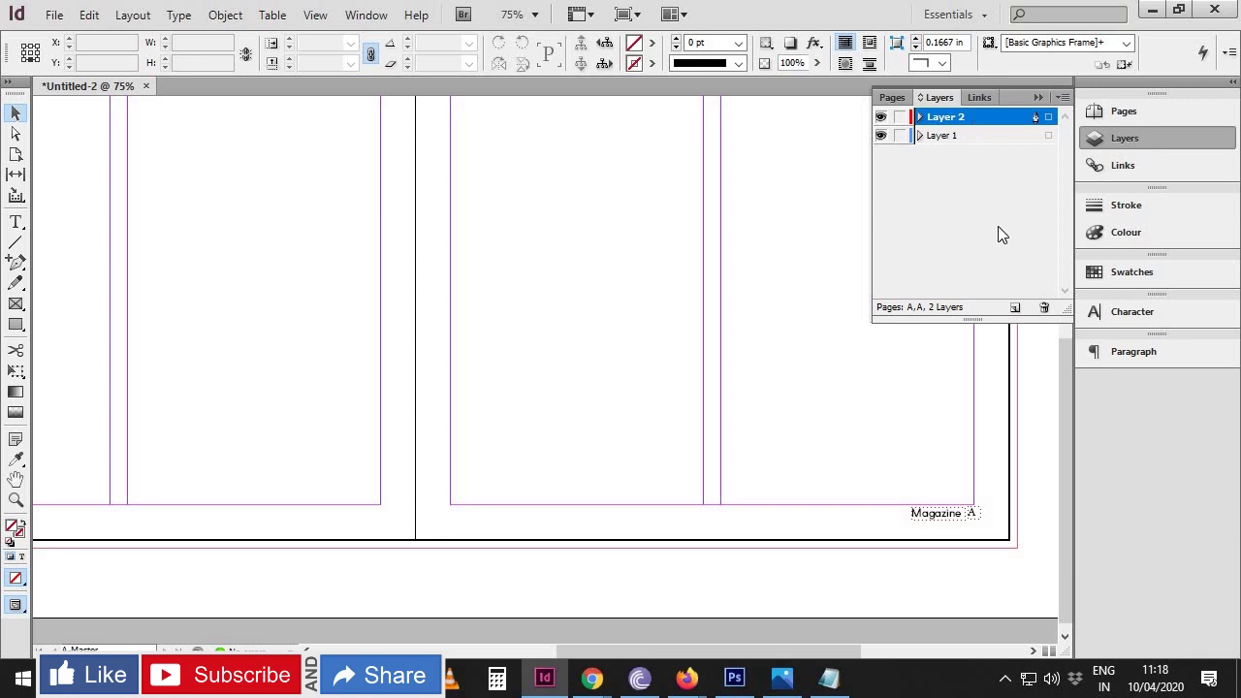
double_click(948, 117)
drag(532, 280, 476, 288)
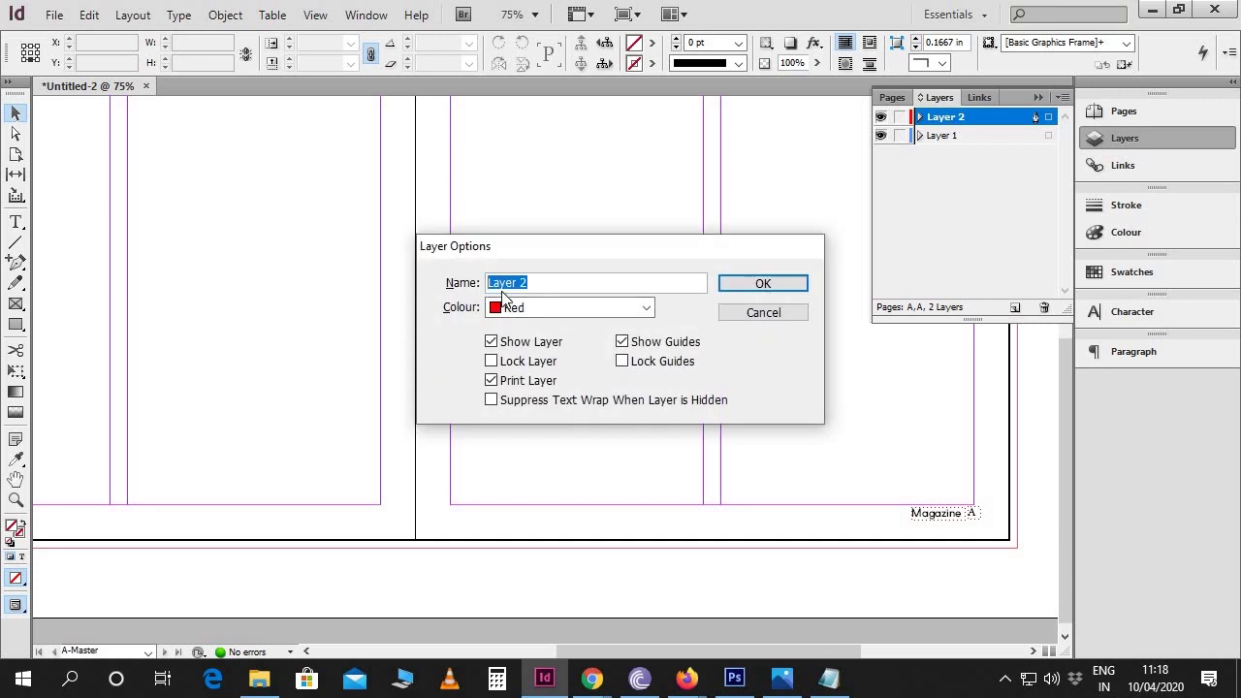
text(Page Number)
click(763, 283)
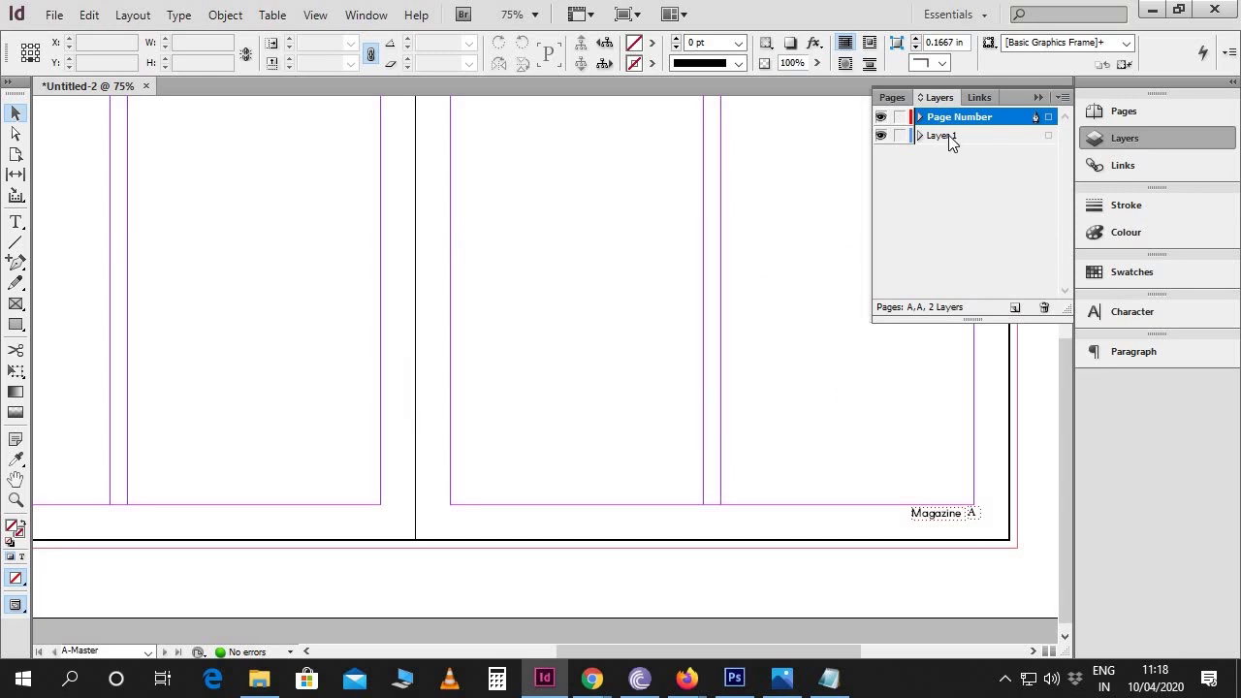
Open document page 1 from the page overview and show the whole page.
click(1038, 97)
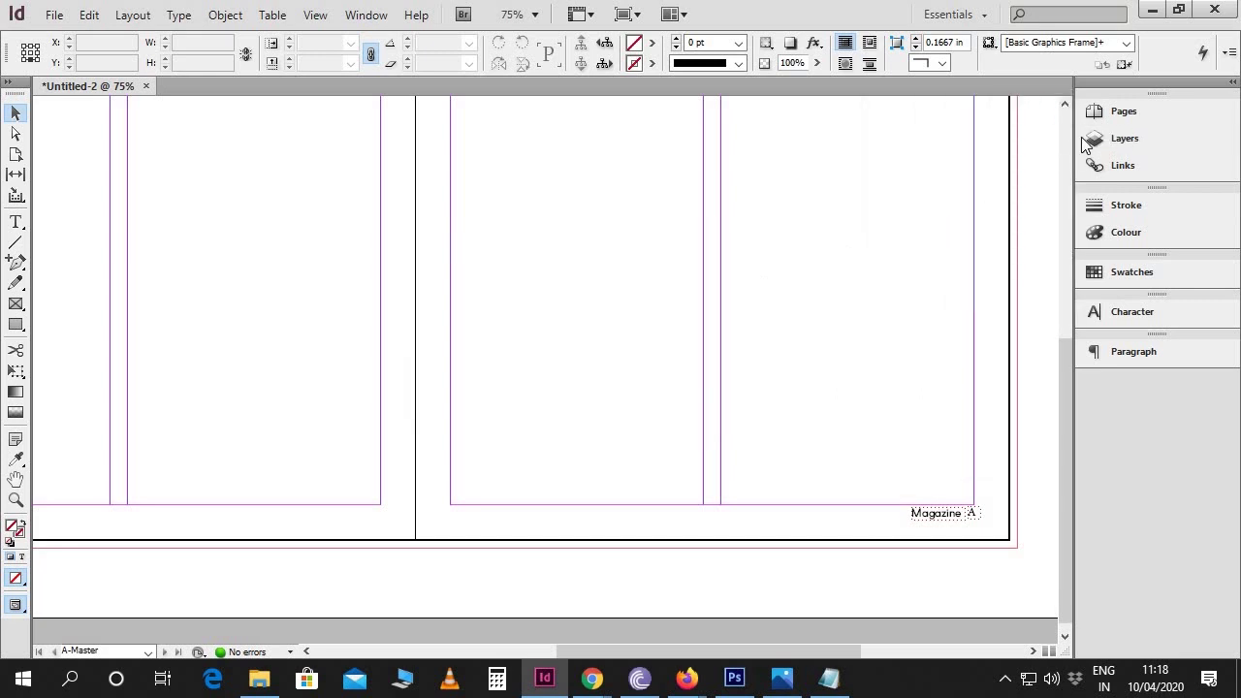
click(1124, 113)
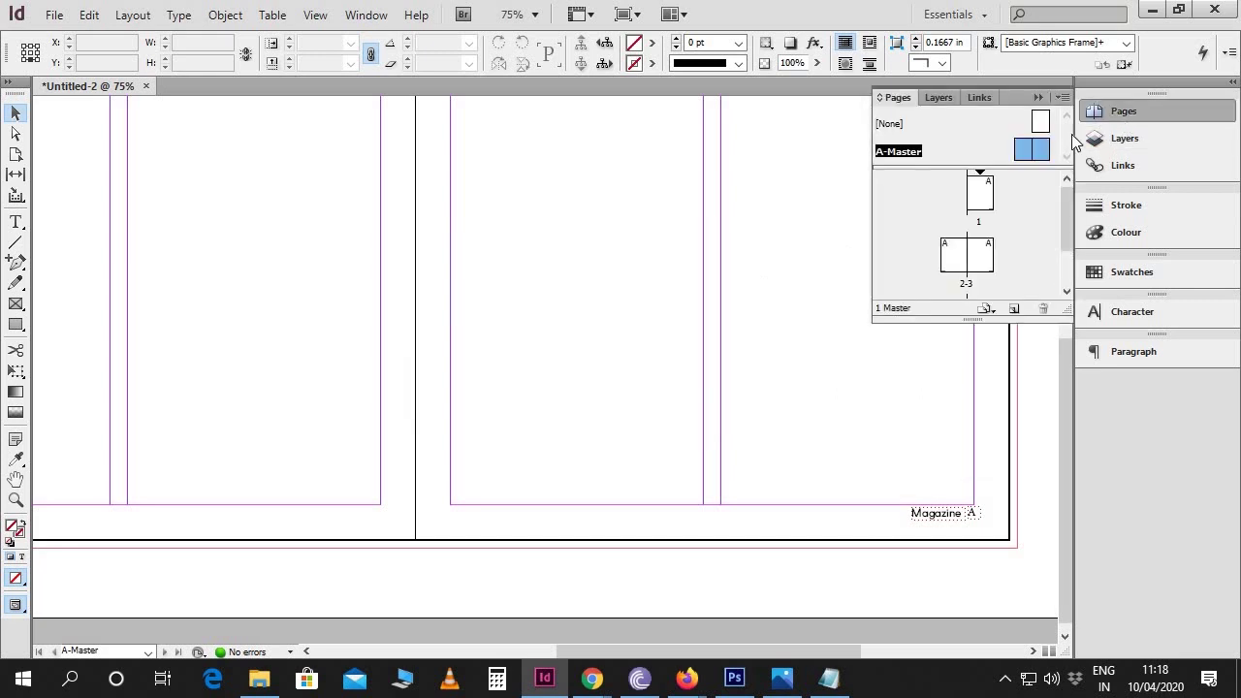
double_click(982, 206)
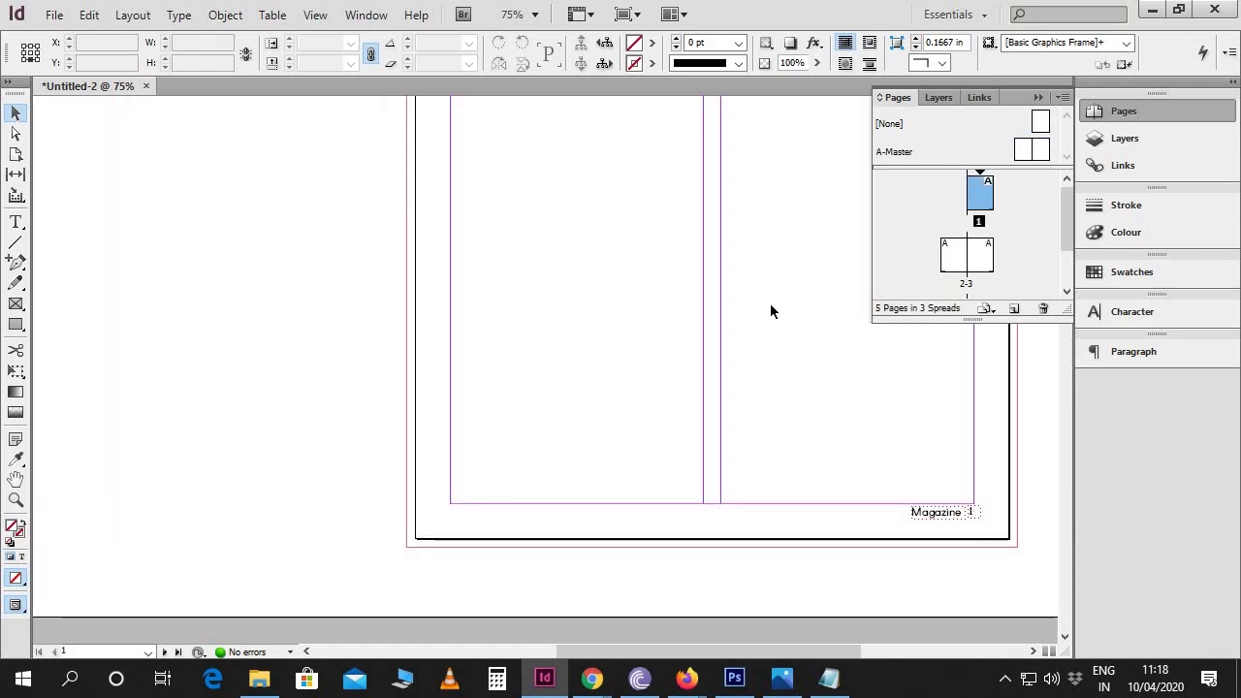
key(ctrl+minus)
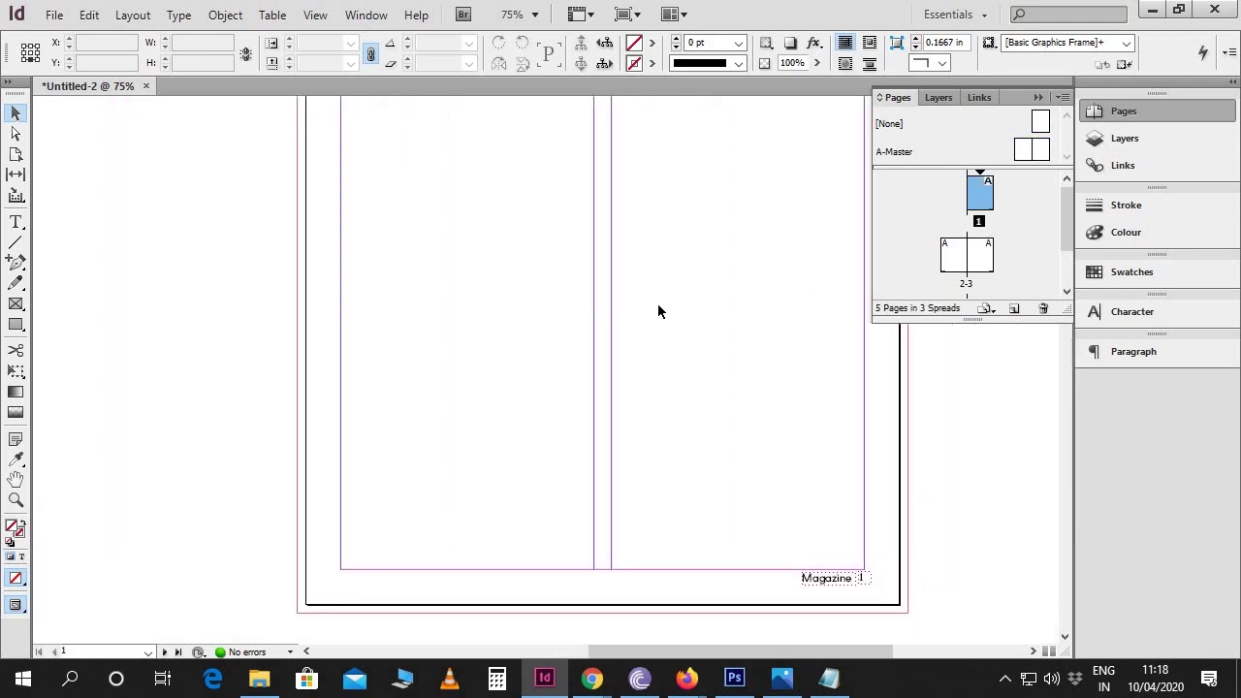
scroll(657, 304, up, 3)
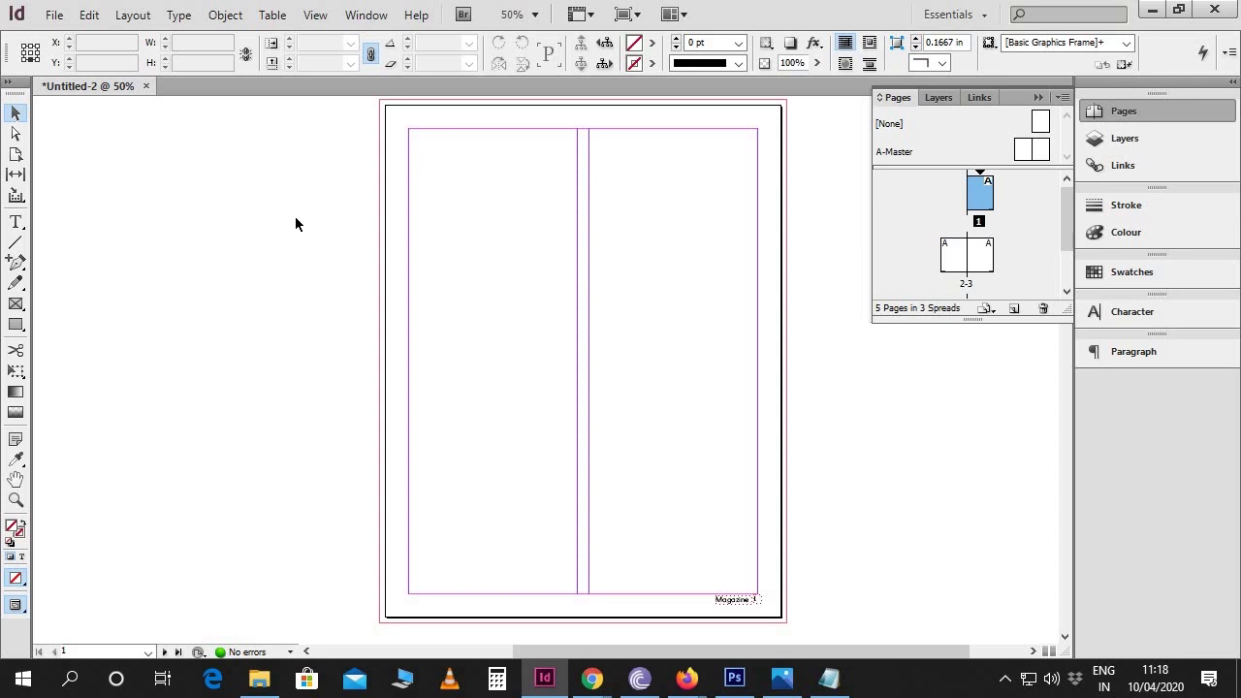
Place cover.psd on page 1 at actual size, starting from the page's upper-left bleed corner.
click(55, 16)
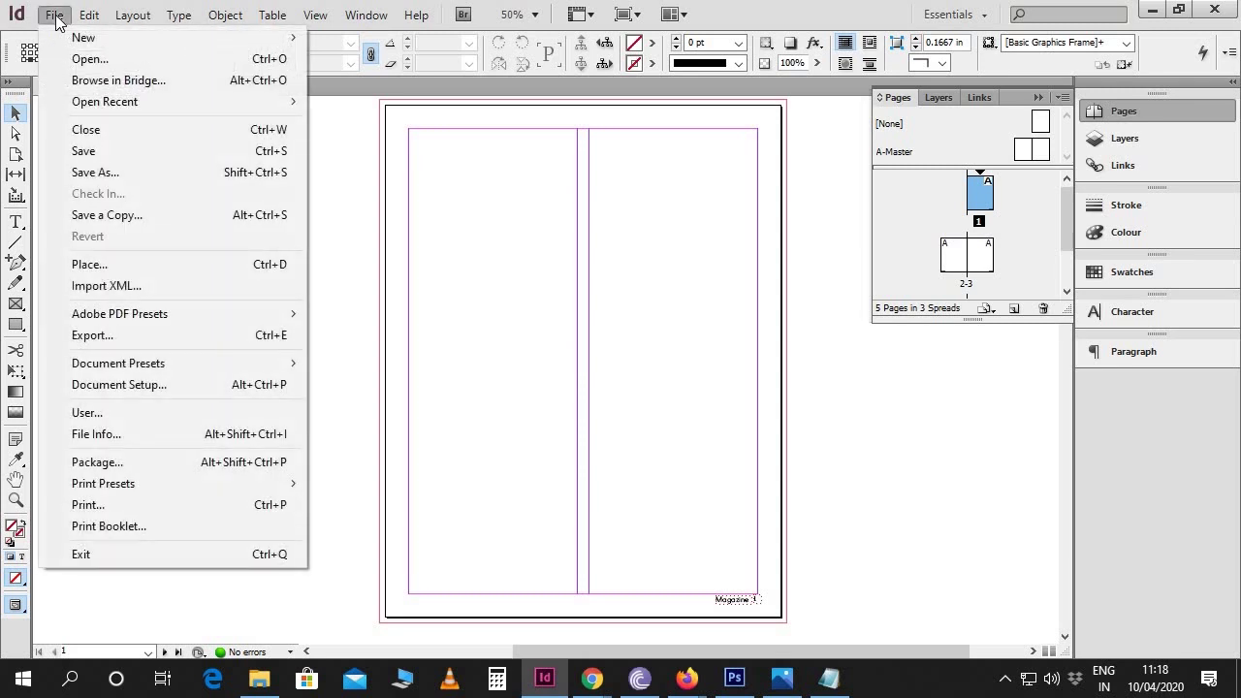
click(92, 264)
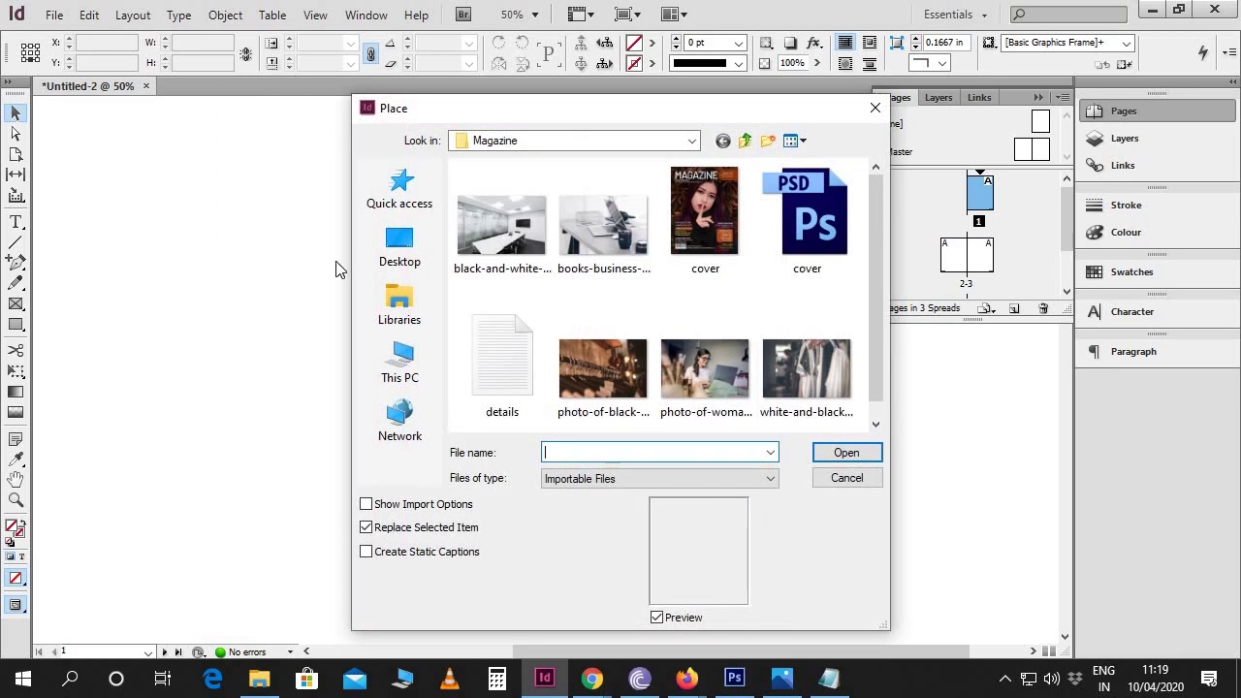
click(698, 212)
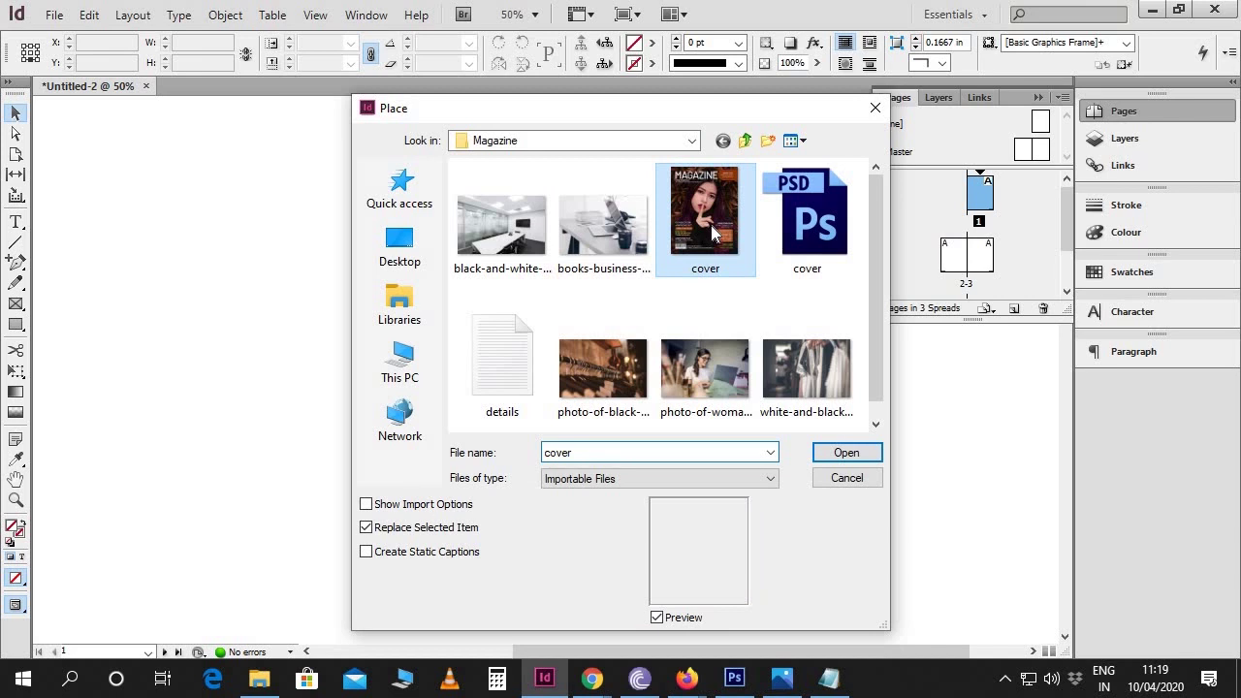
click(816, 210)
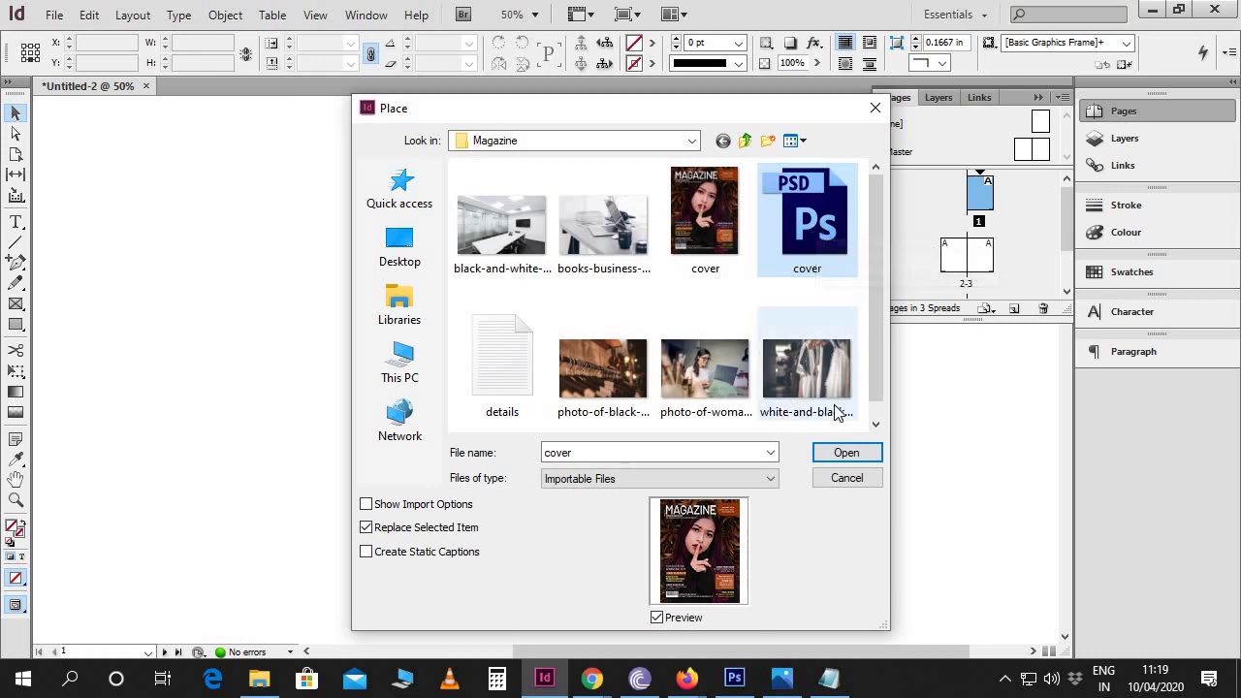
click(839, 454)
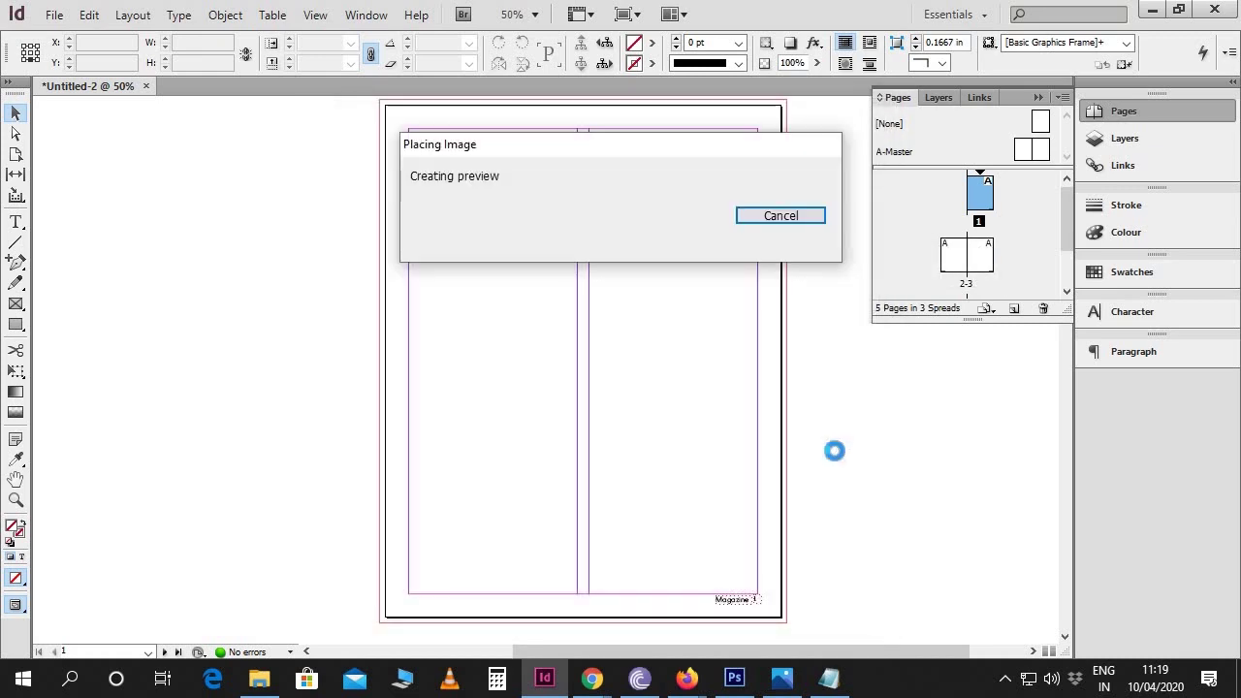
scroll(519, 233, up, 1)
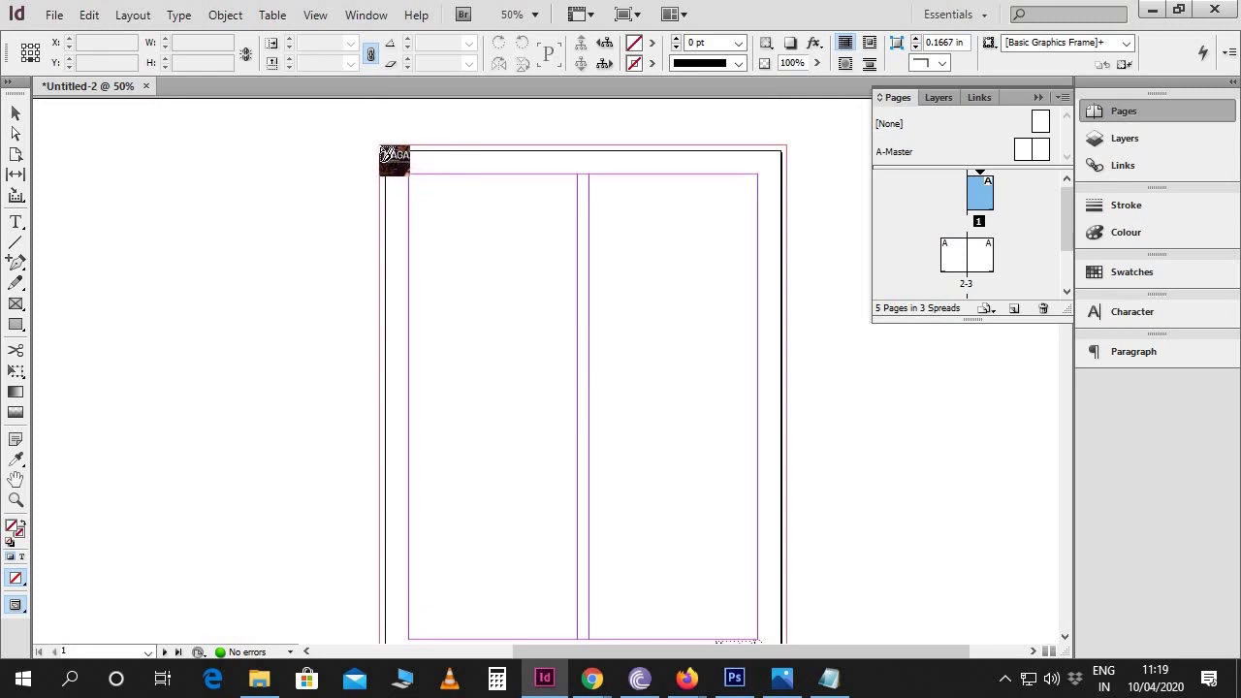
click(379, 145)
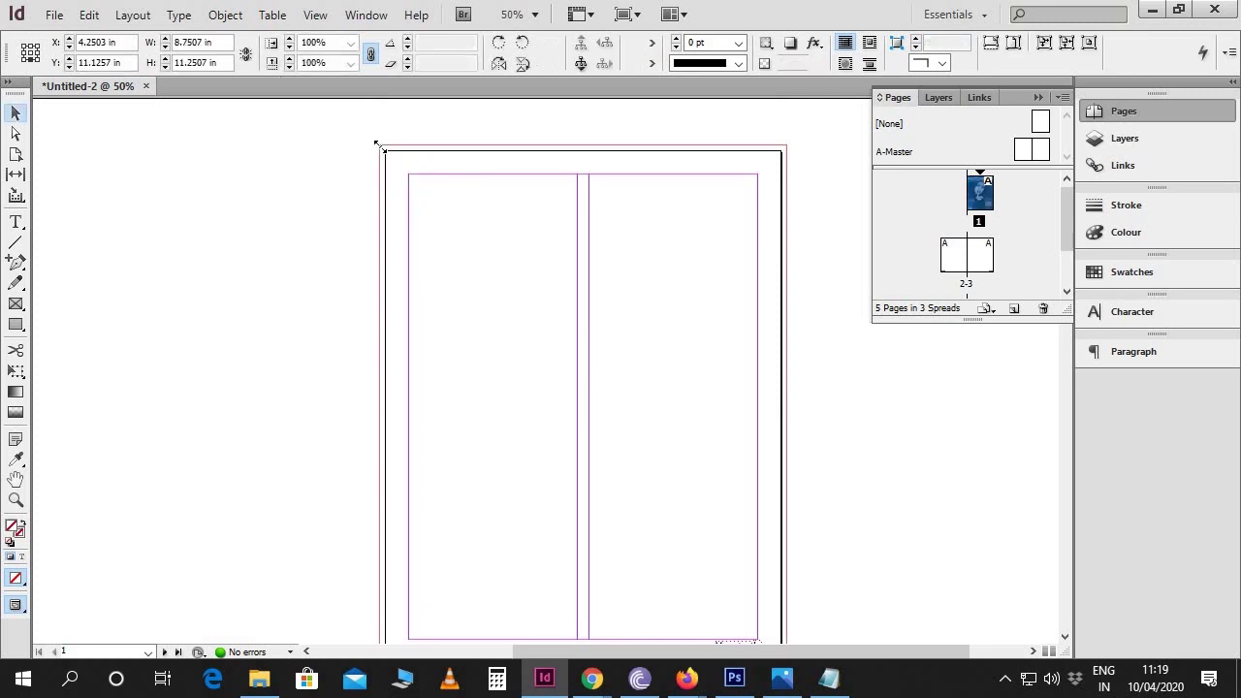
click(831, 397)
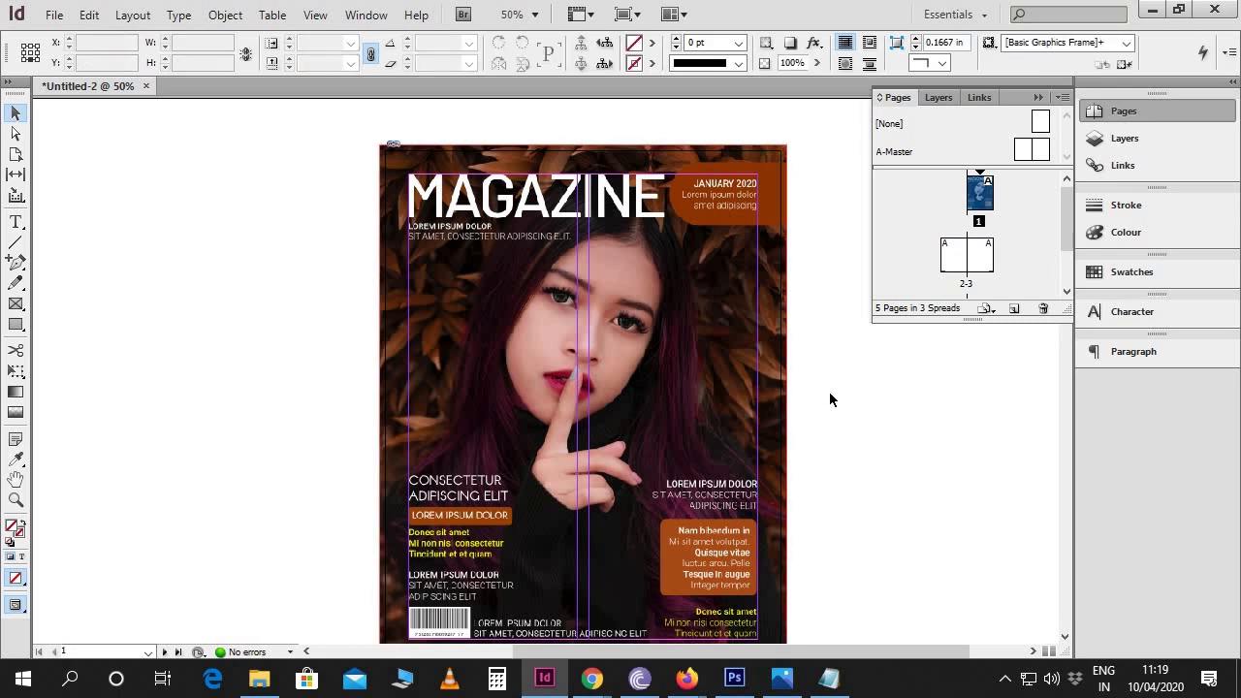
Preview the cover on page 1 without guides and bring up the document's layers to check the footer area.
key(w)
scroll(812, 396, down, 1)
key(w)
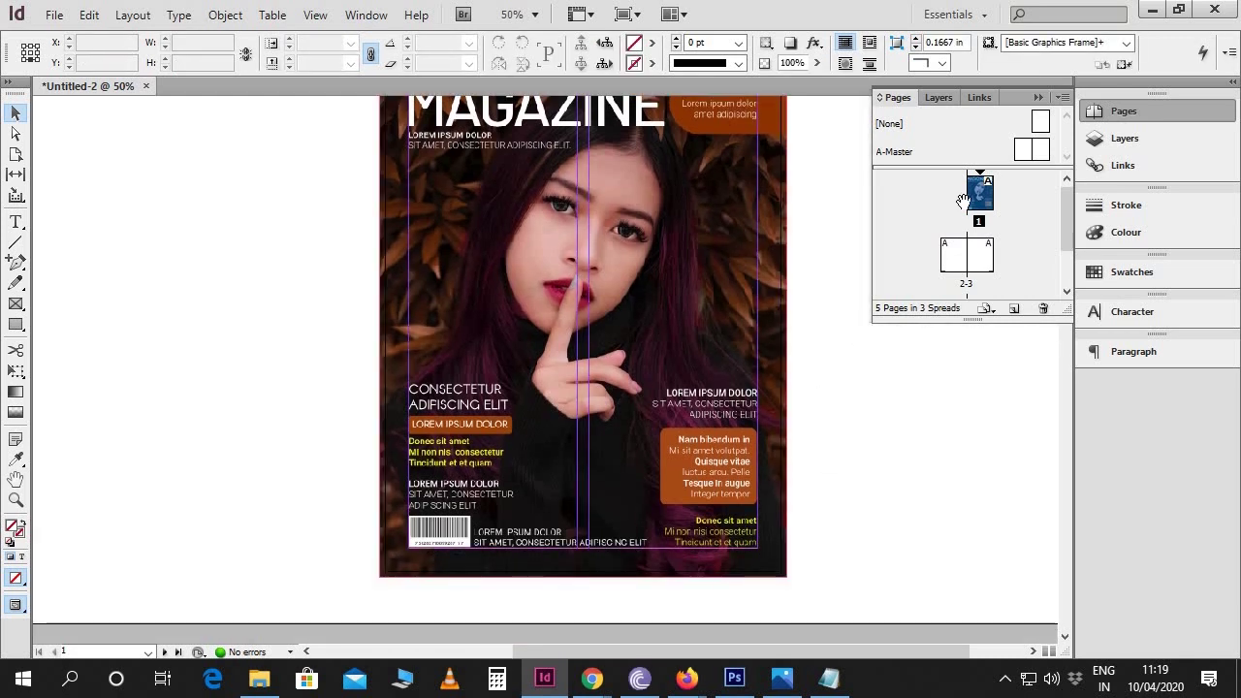
click(940, 99)
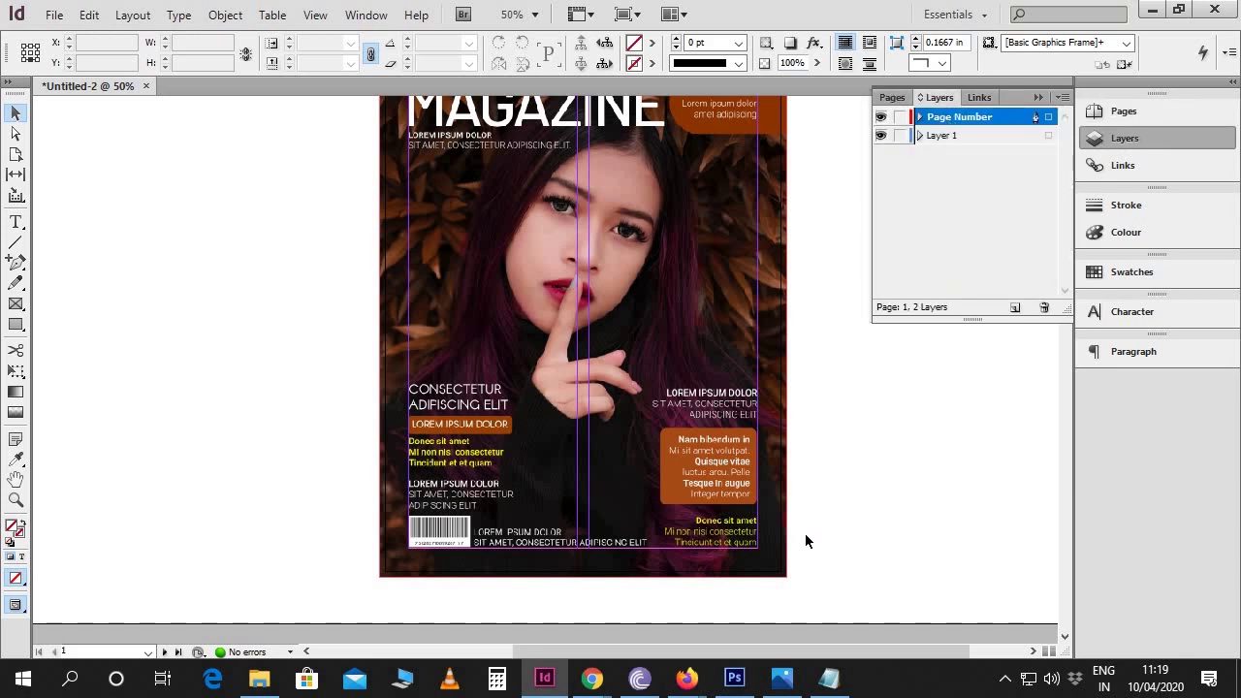
key(w)
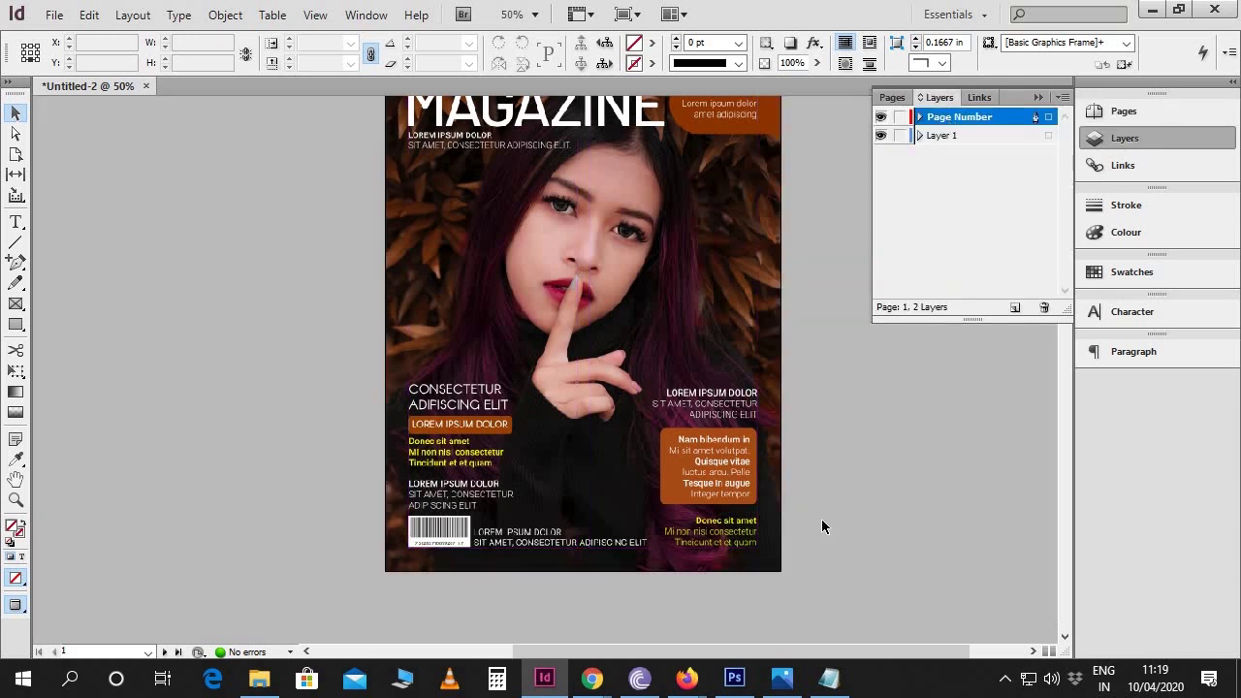
Move the cover image off the Page Number layer onto a new layer above it, pasting it in place.
click(754, 568)
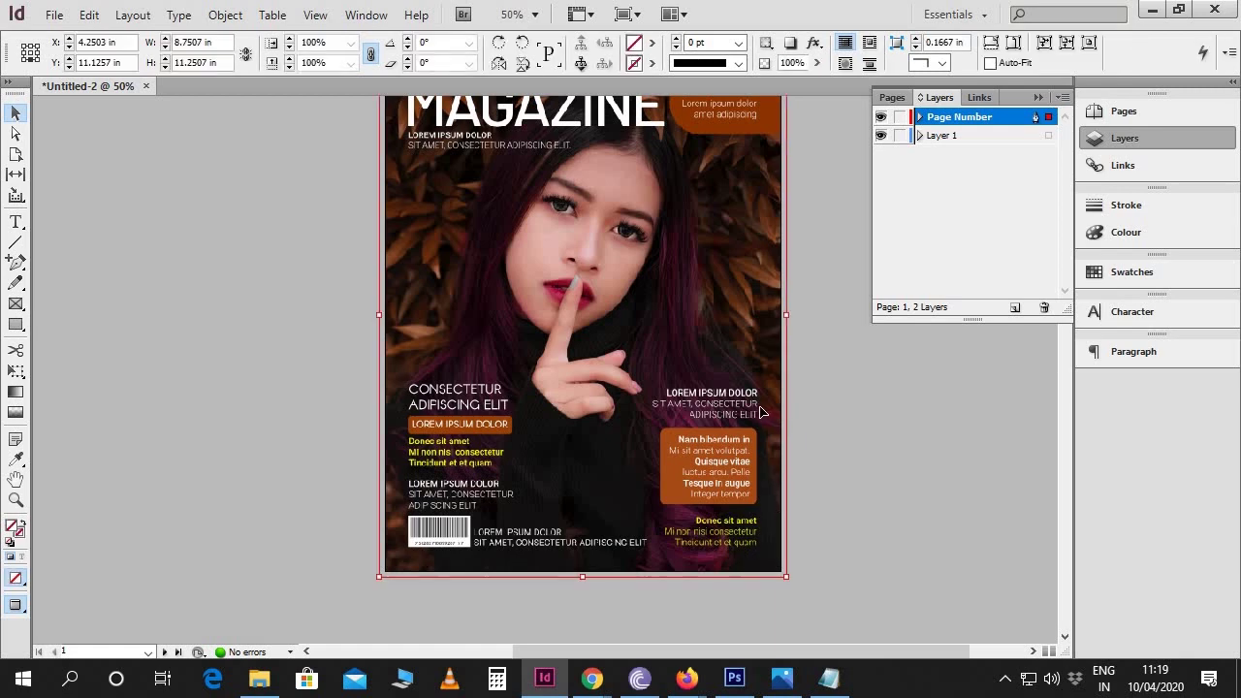
right_click(754, 355)
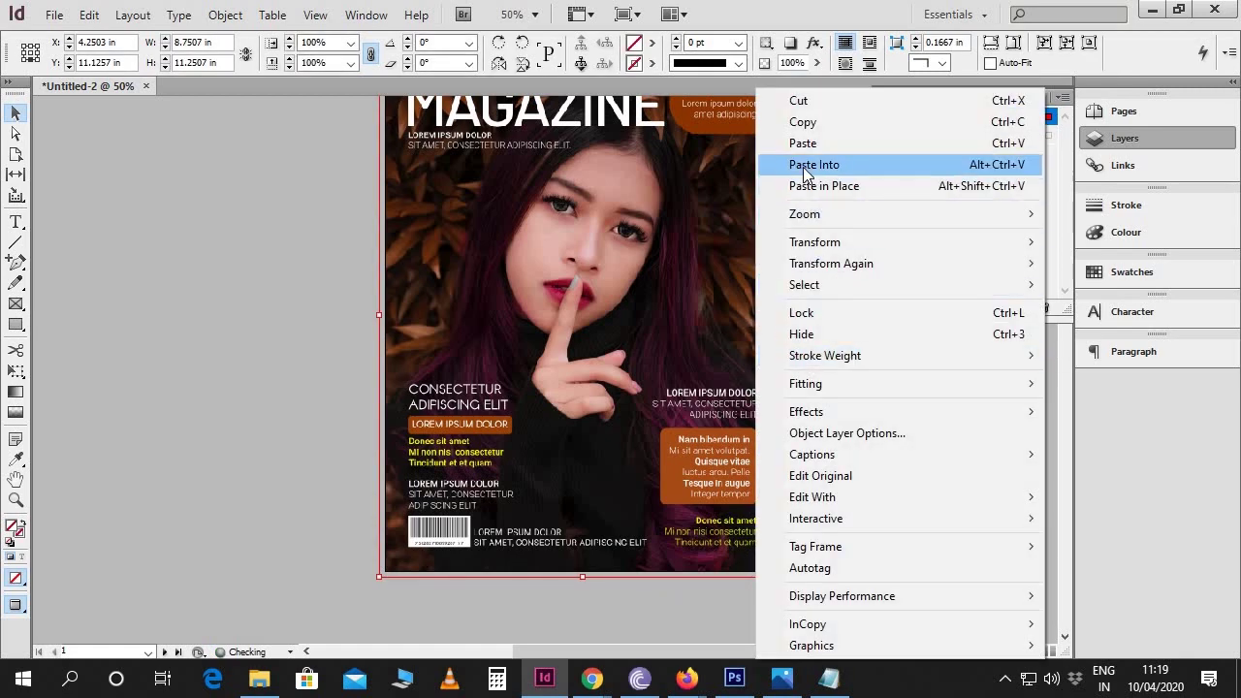
click(805, 103)
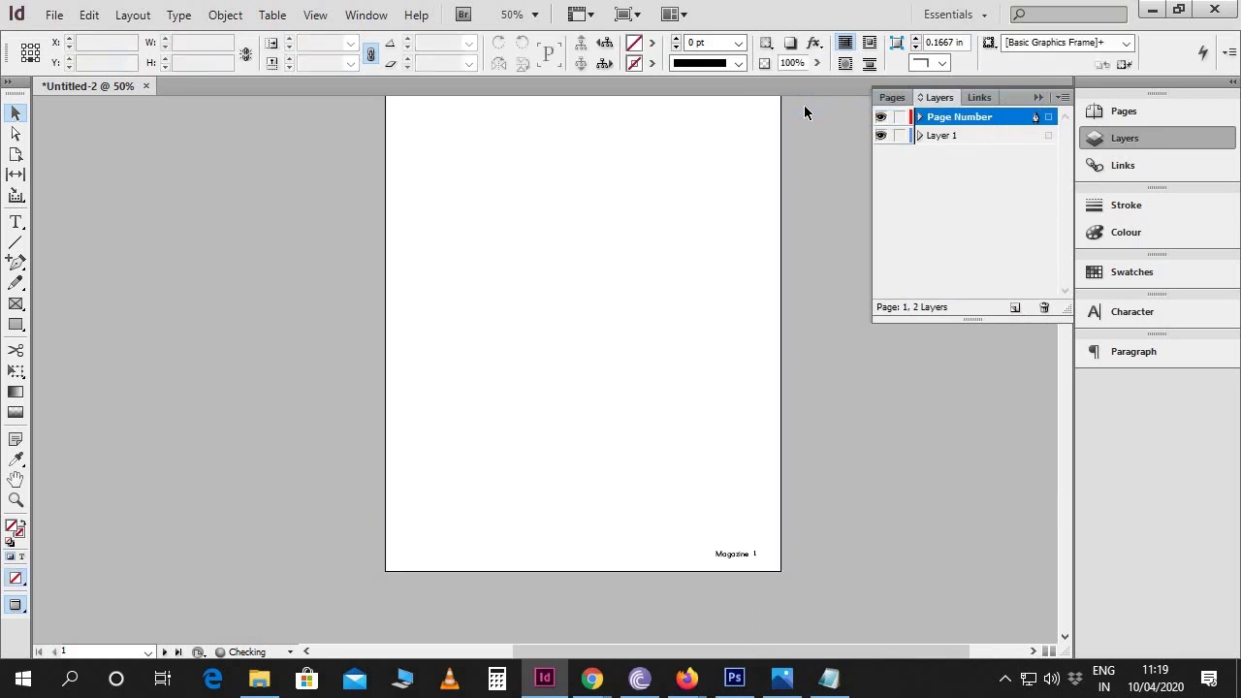
click(1016, 308)
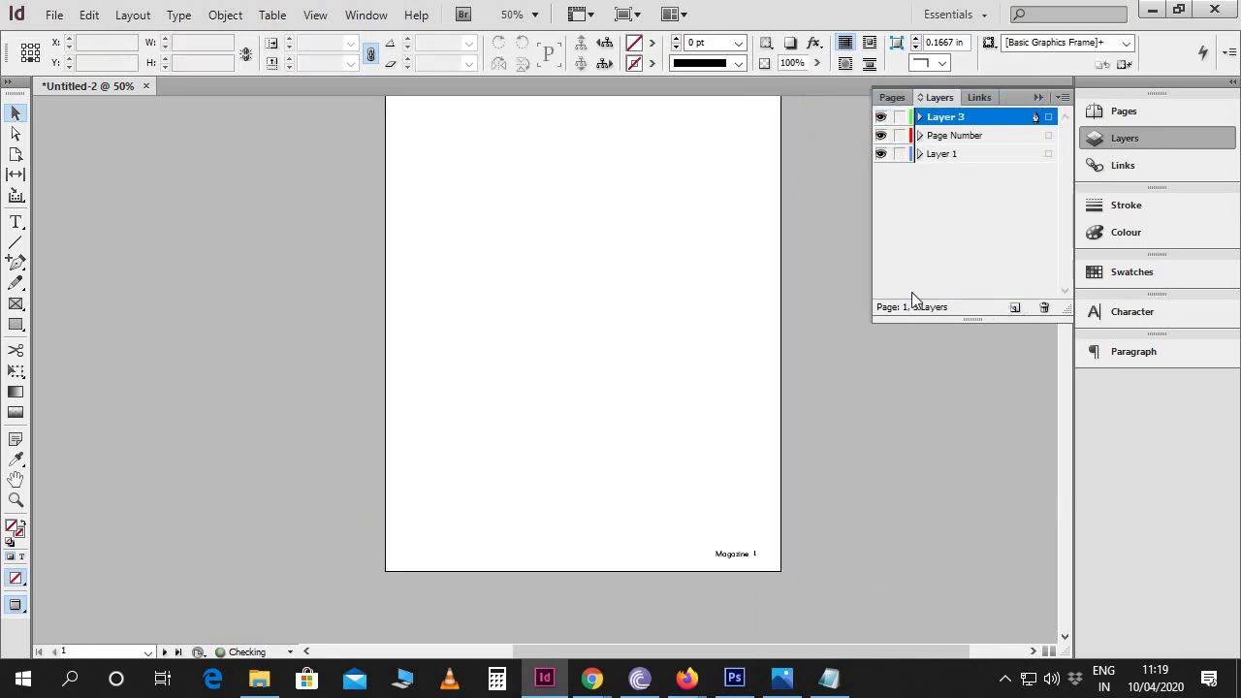
right_click(728, 296)
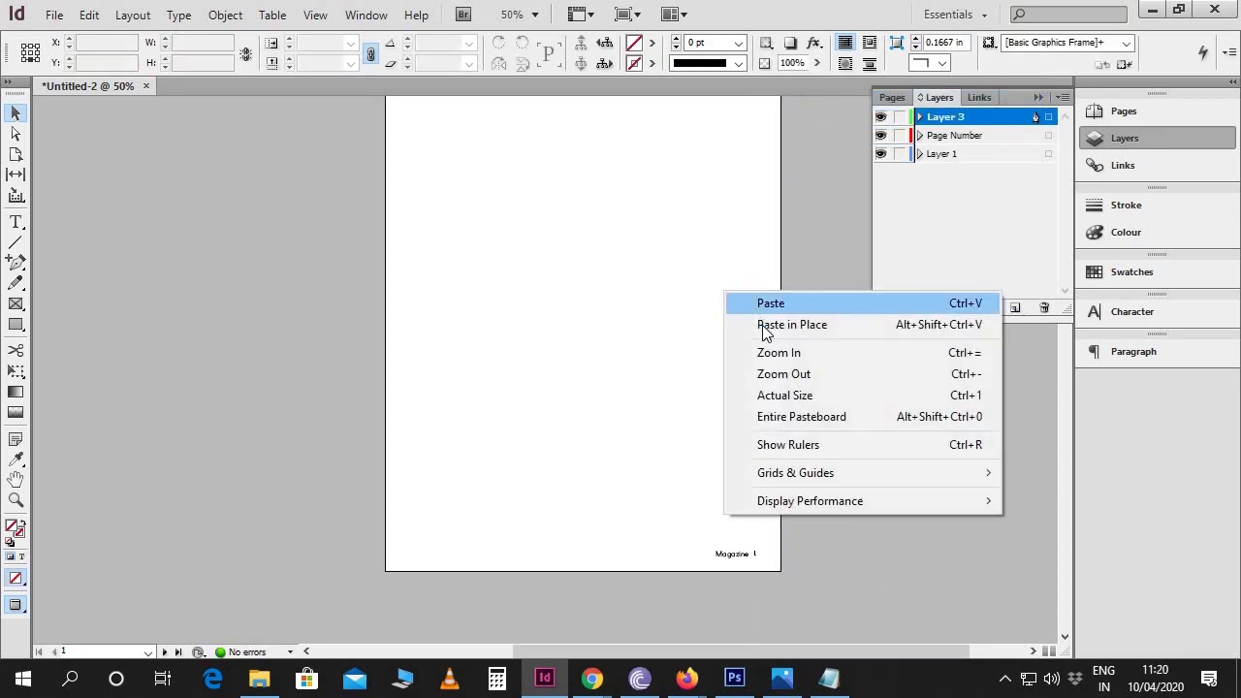
click(840, 325)
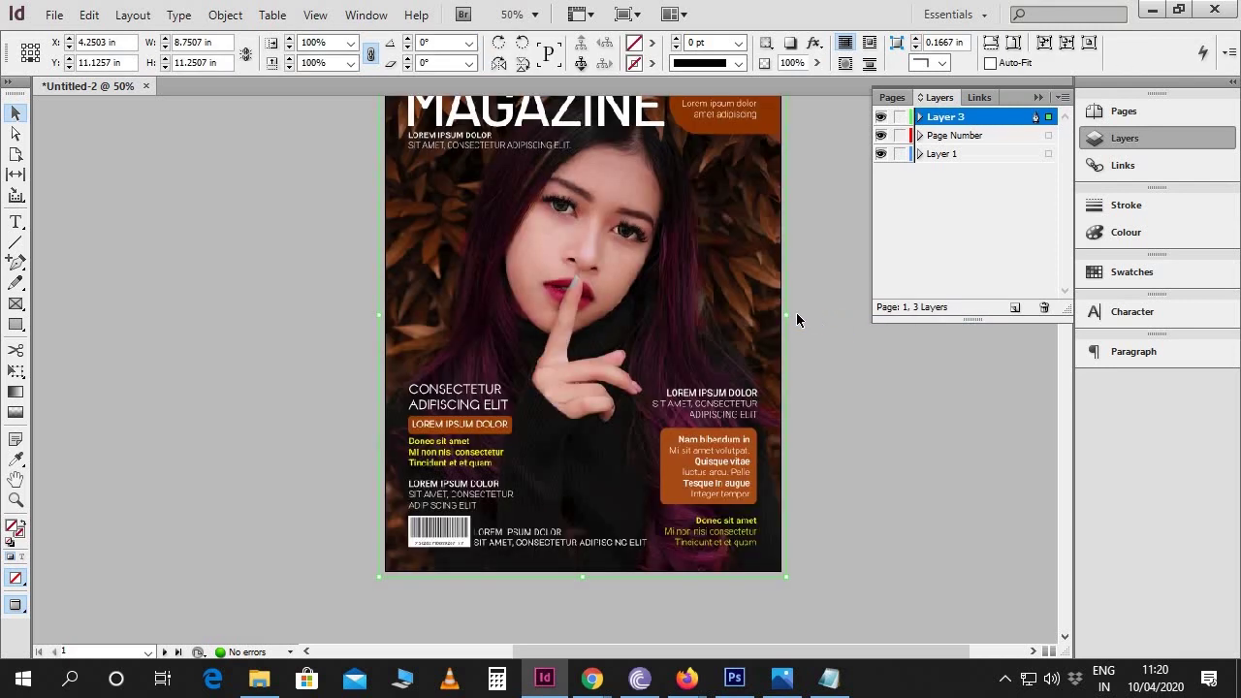
click(804, 327)
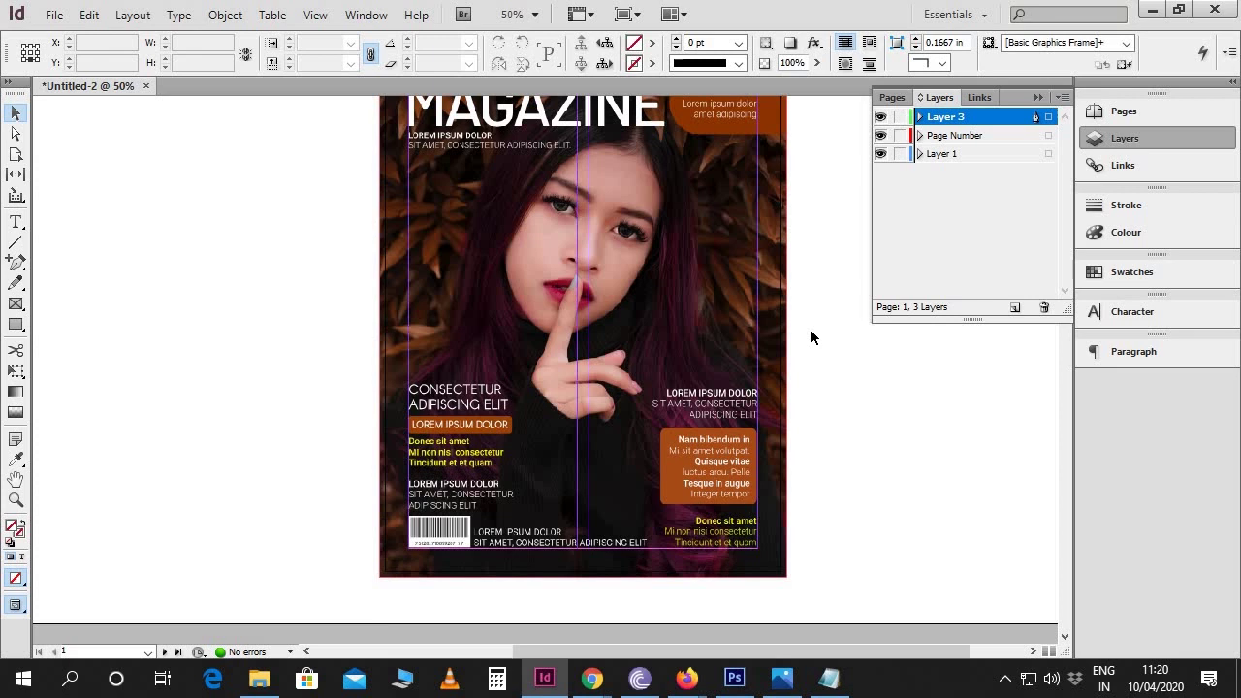
scroll(796, 326, up, 1)
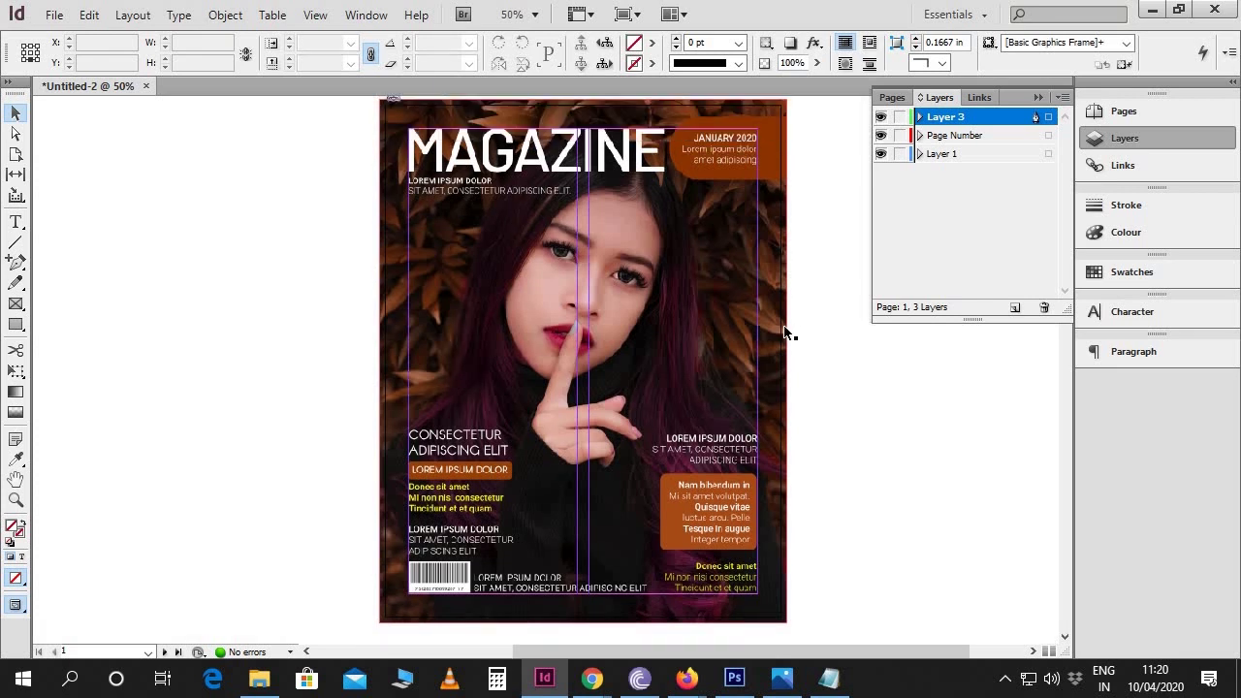
Delete the unused Layer 1 and rename Layer 3, which holds the cover, as "Work".
click(955, 155)
click(1046, 308)
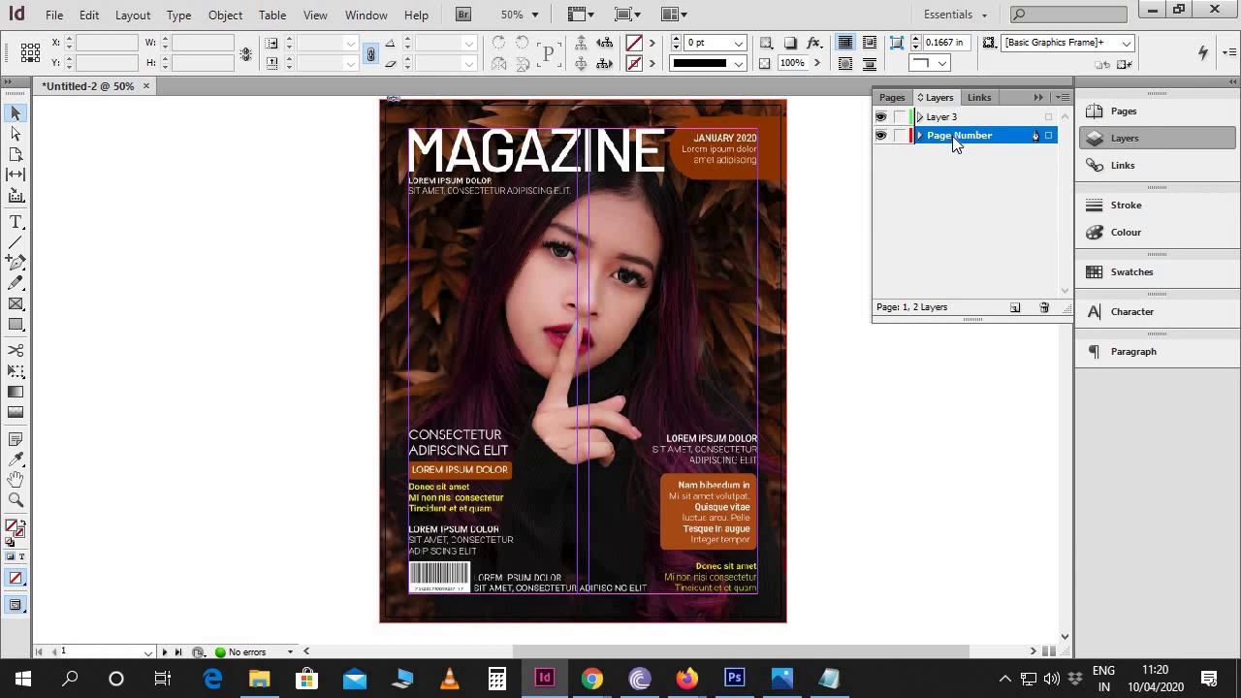
click(935, 116)
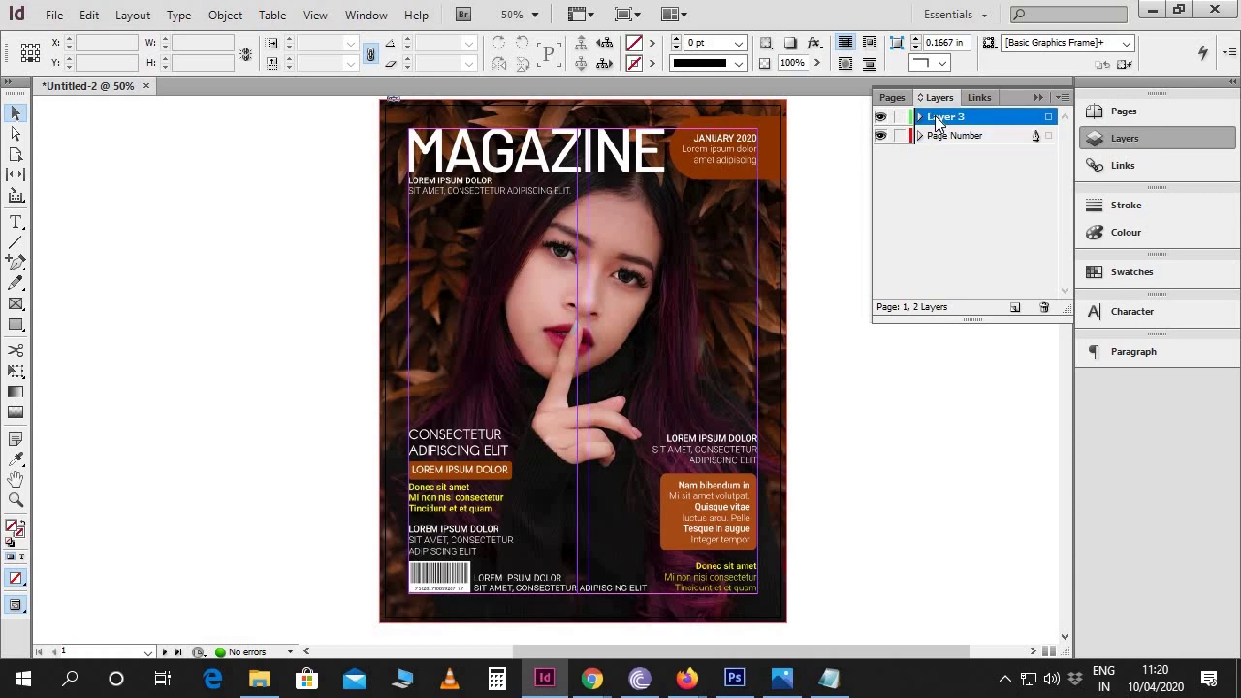
double_click(937, 117)
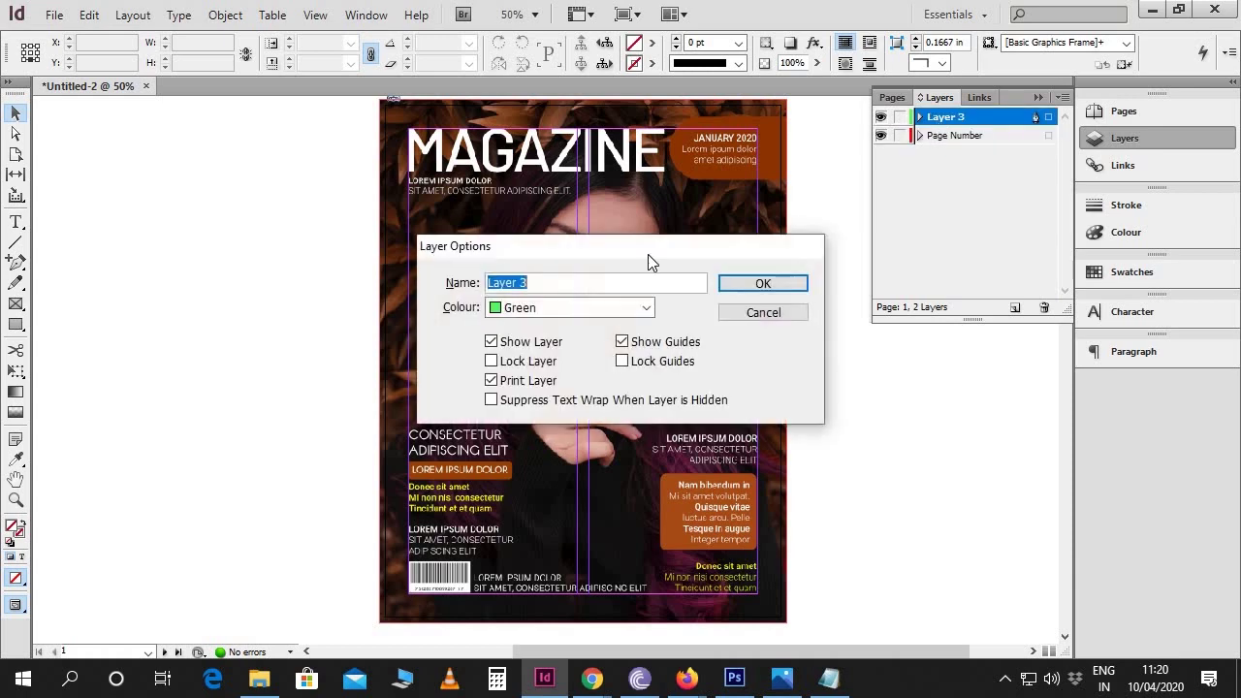
text(Work)
click(754, 283)
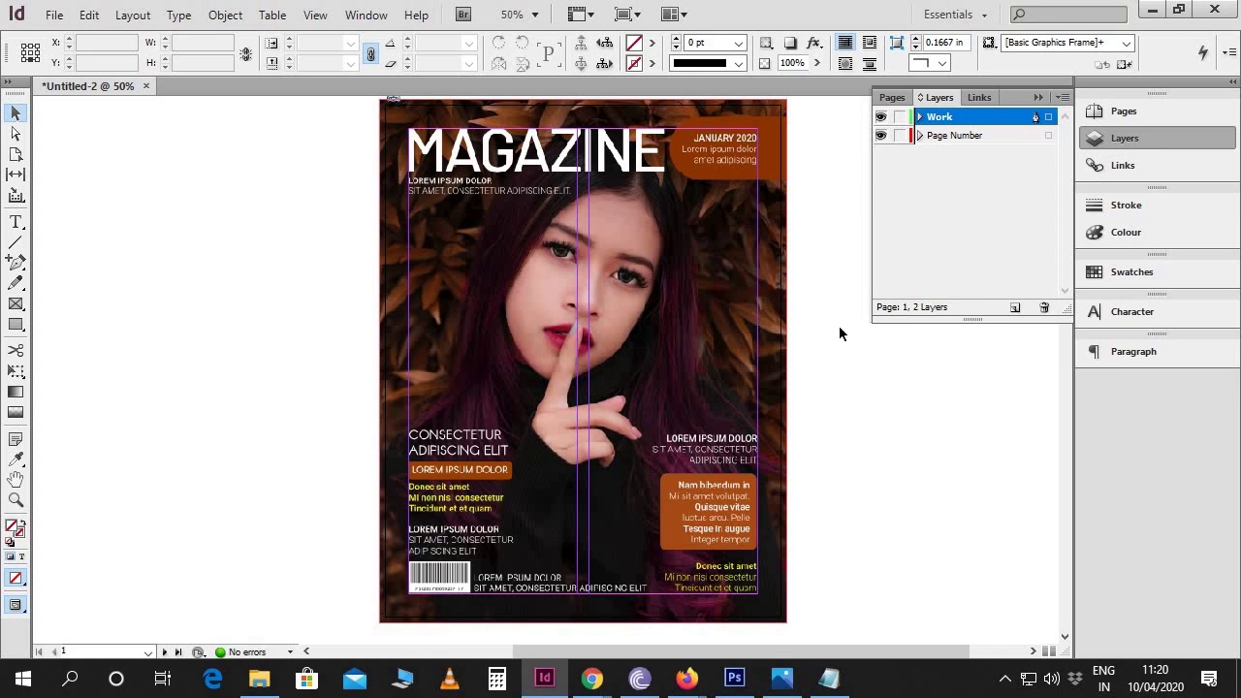
Open the original of the linked cover.psd in Photoshop for editing.
click(773, 288)
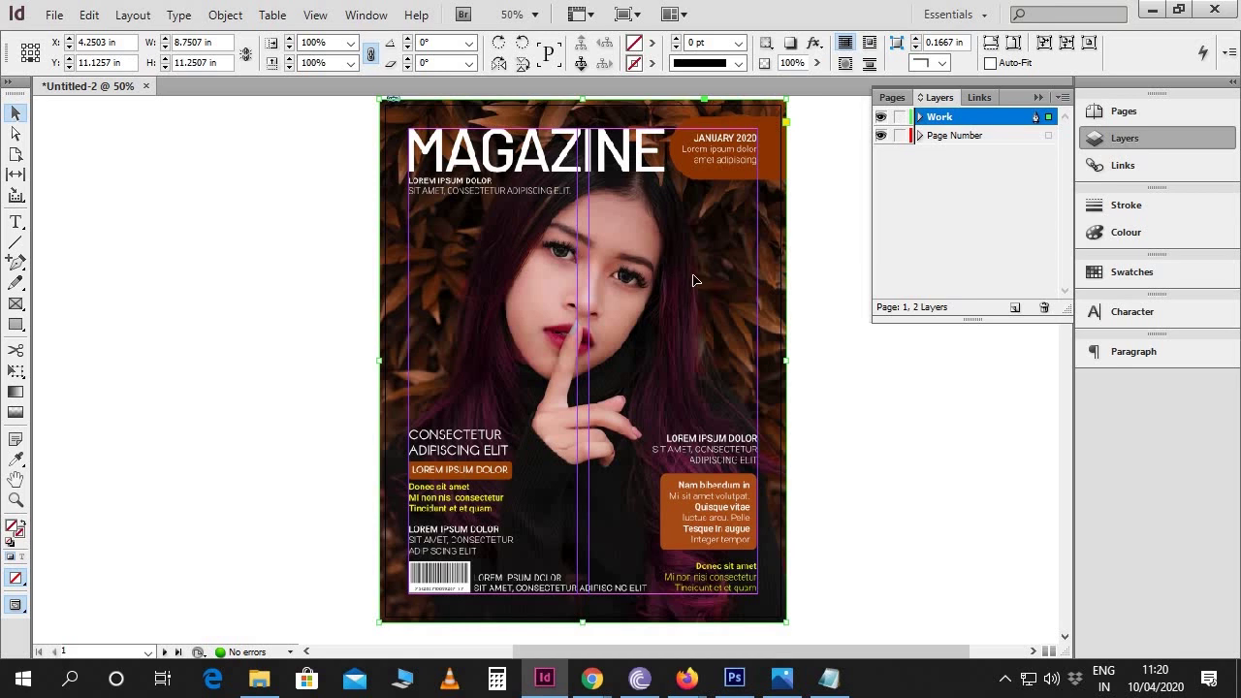
click(975, 97)
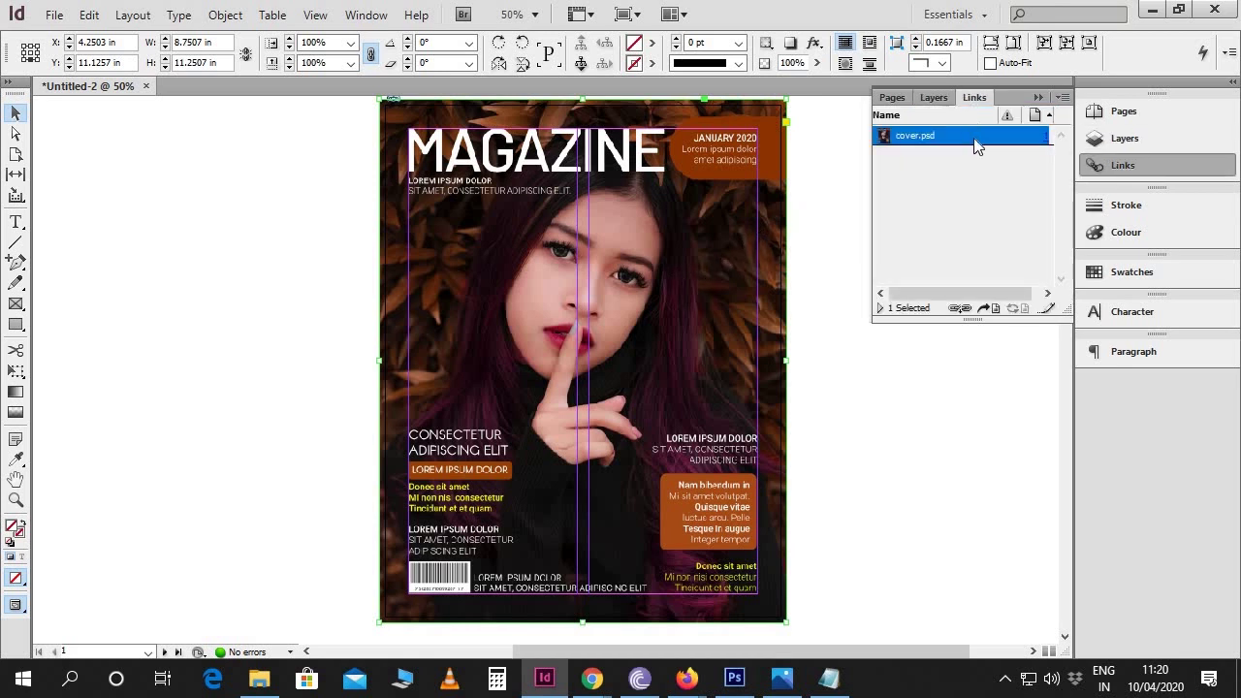
click(1049, 310)
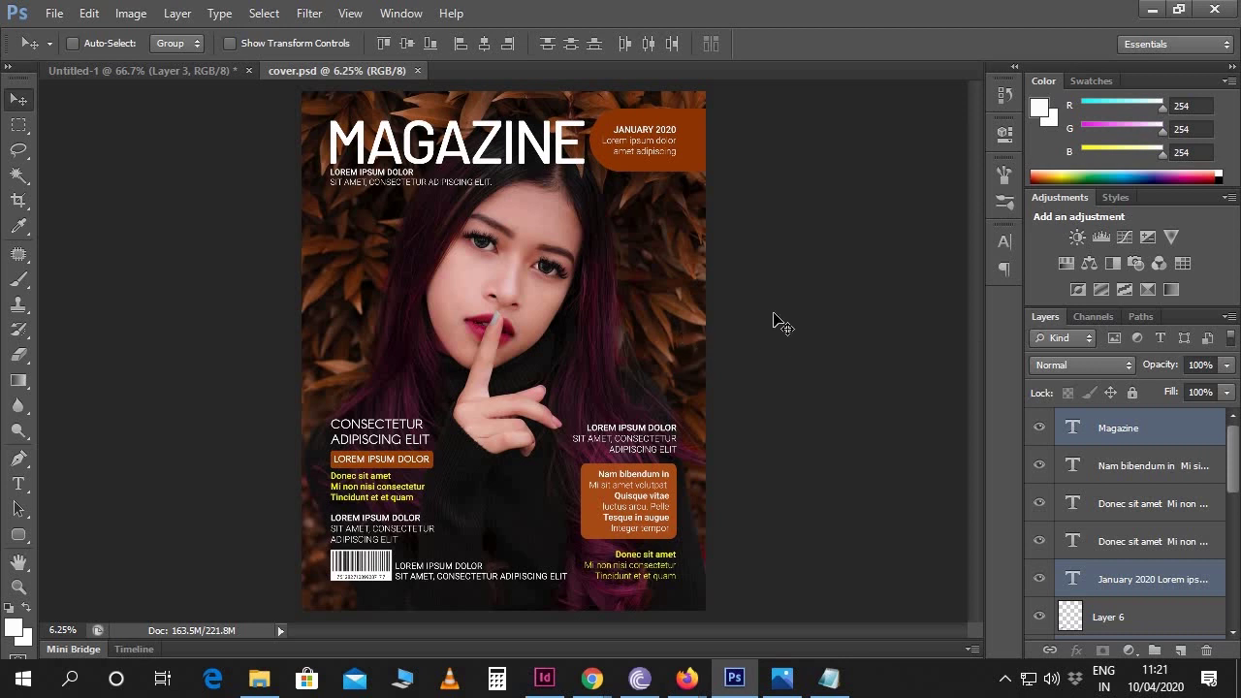
Move the Magazine title layer down over the model's face and save cover.psd.
right_click(538, 139)
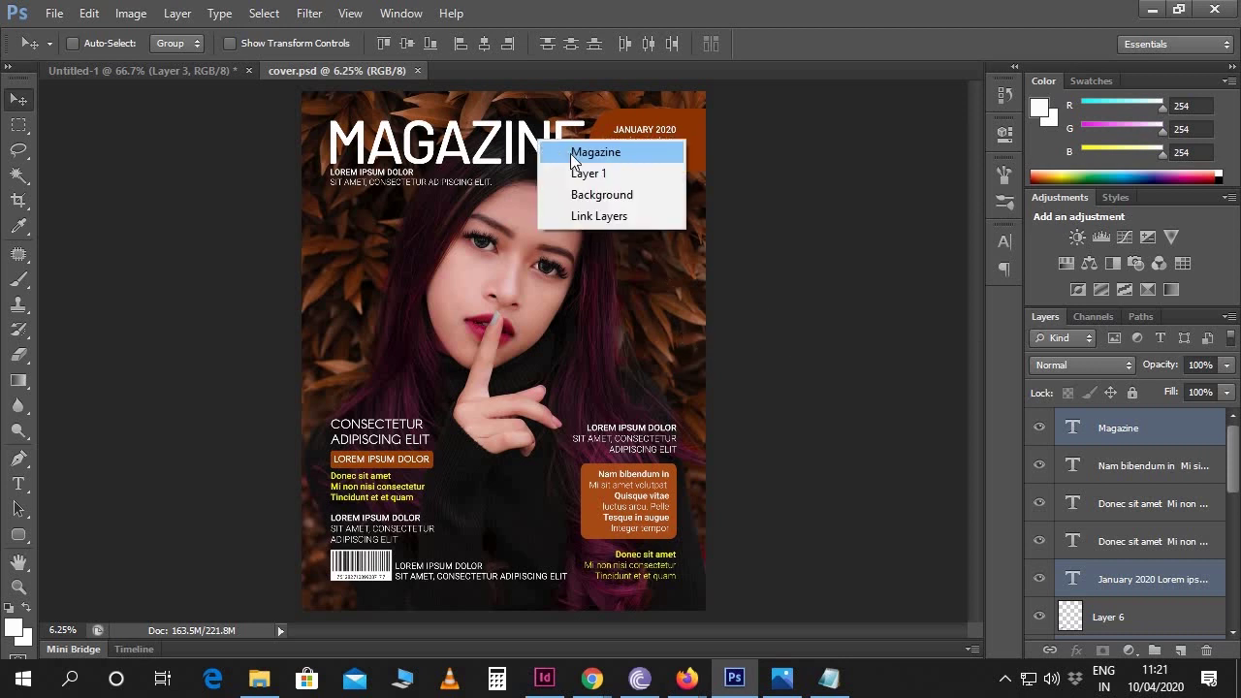
click(561, 146)
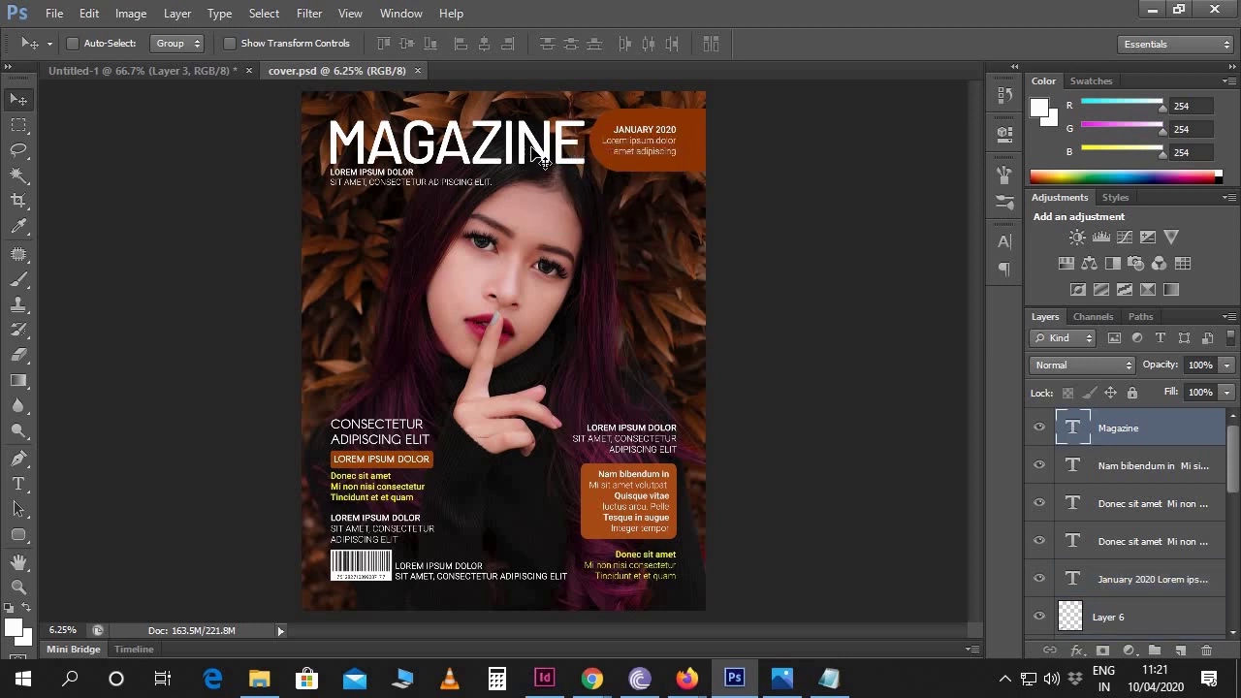
drag(543, 160, 569, 299)
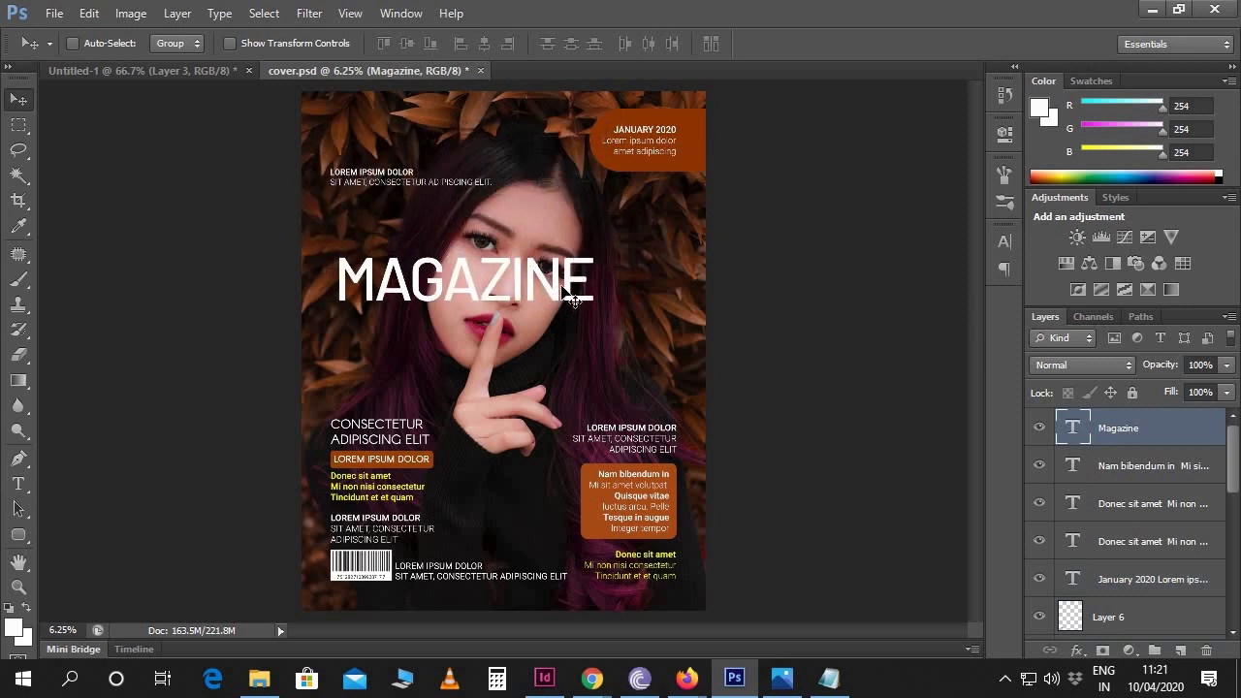
key(ctrl+s)
Switch back to InDesign and update the modified cover.psd link on page 1.
click(555, 673)
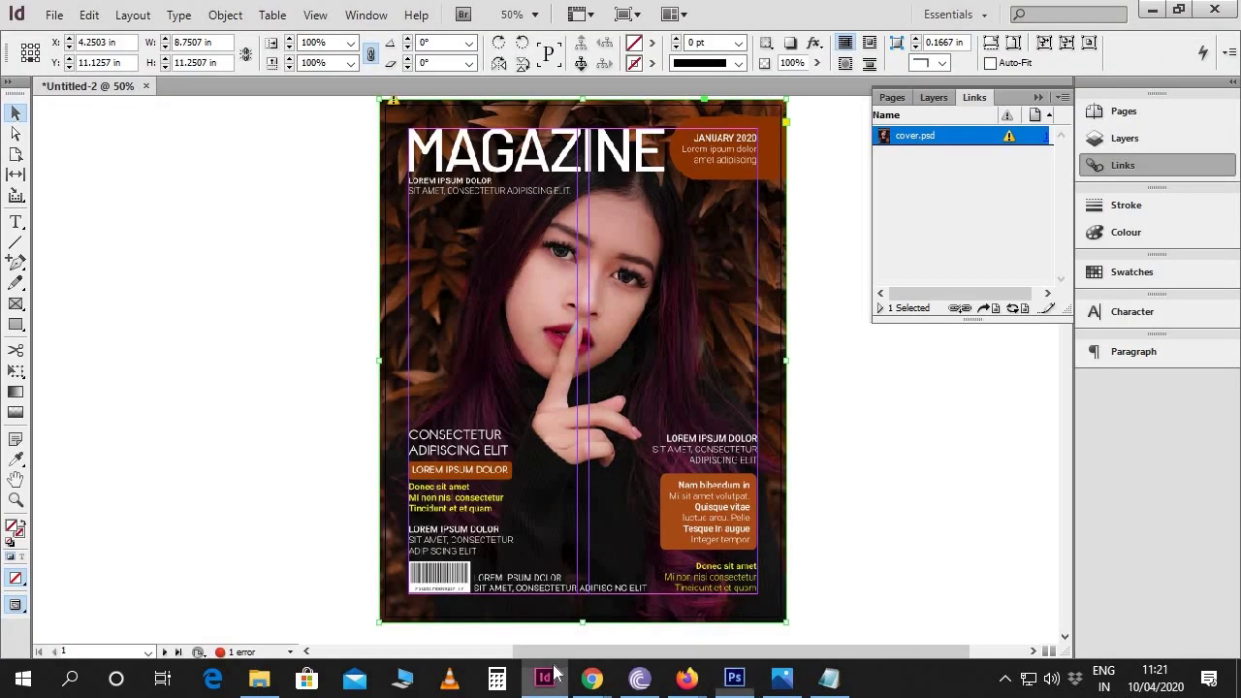
scroll(448, 271, up, 1)
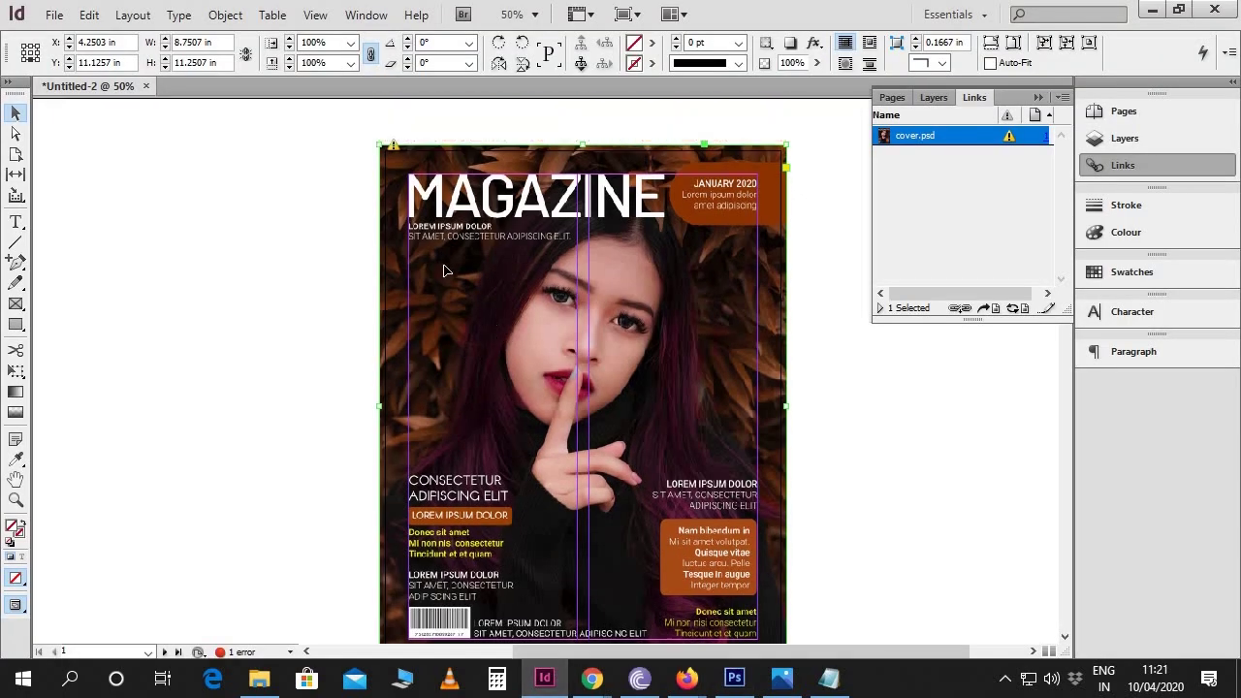
click(394, 146)
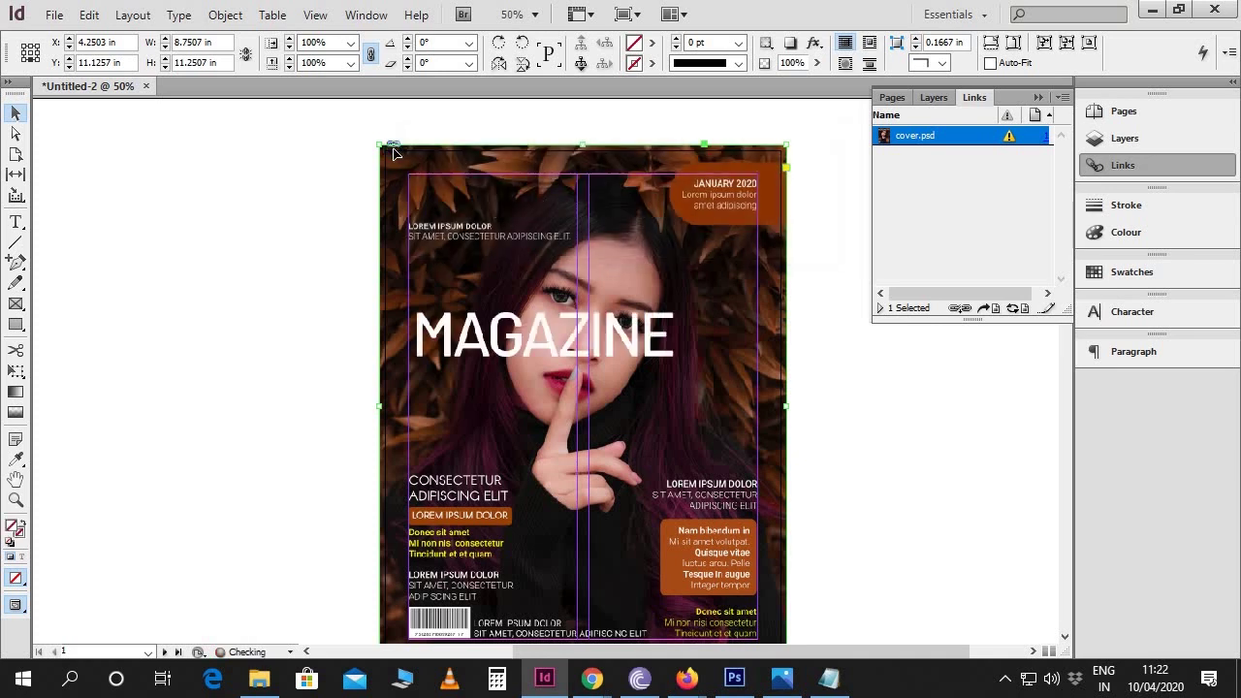
click(842, 383)
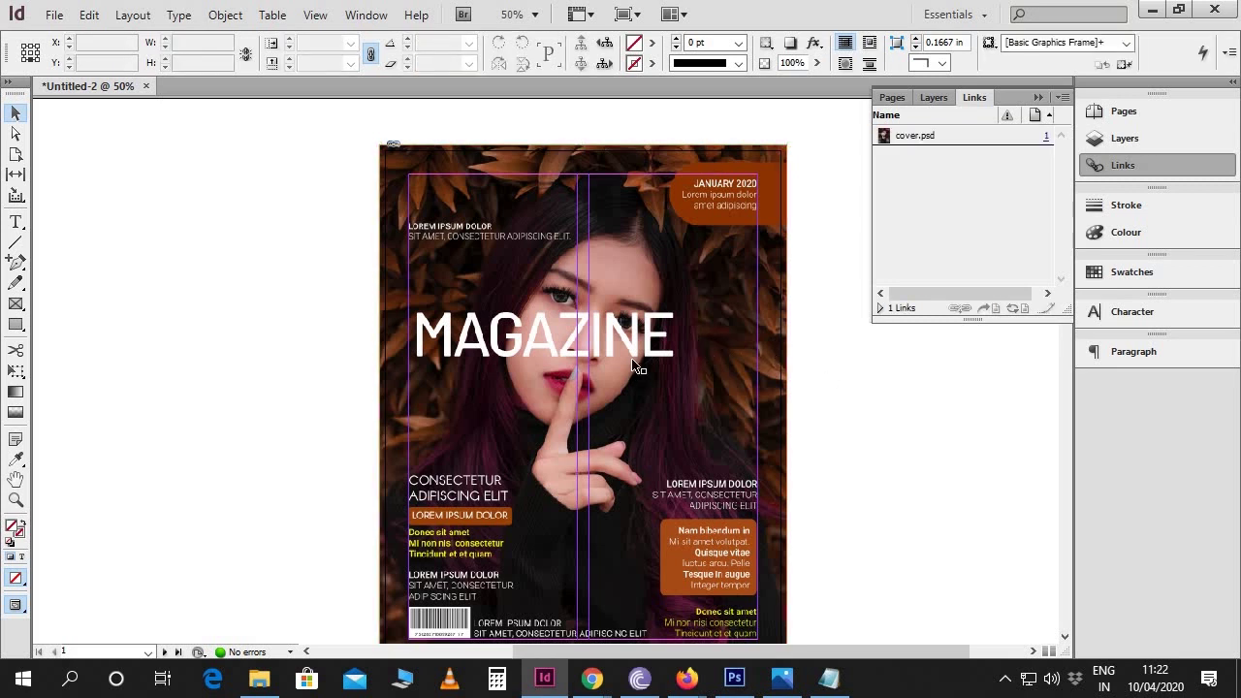
scroll(640, 366, down, 1)
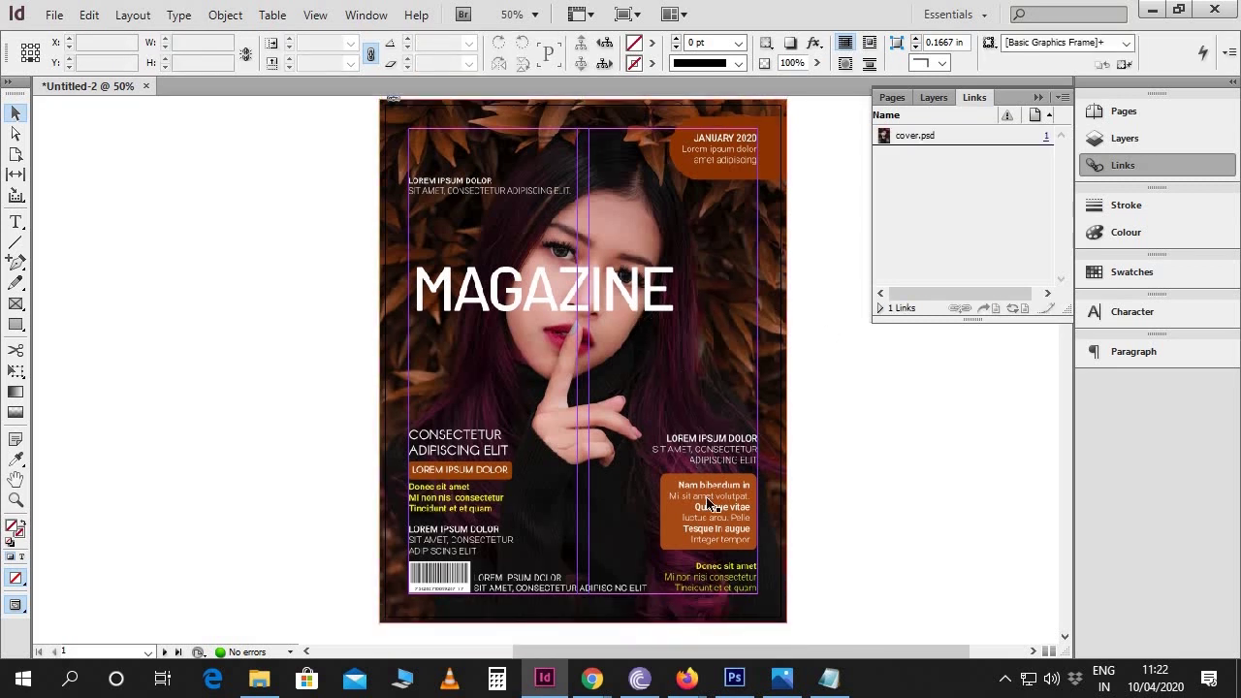
Switch to Photoshop, undo the title's move and save cover.psd again.
click(734, 678)
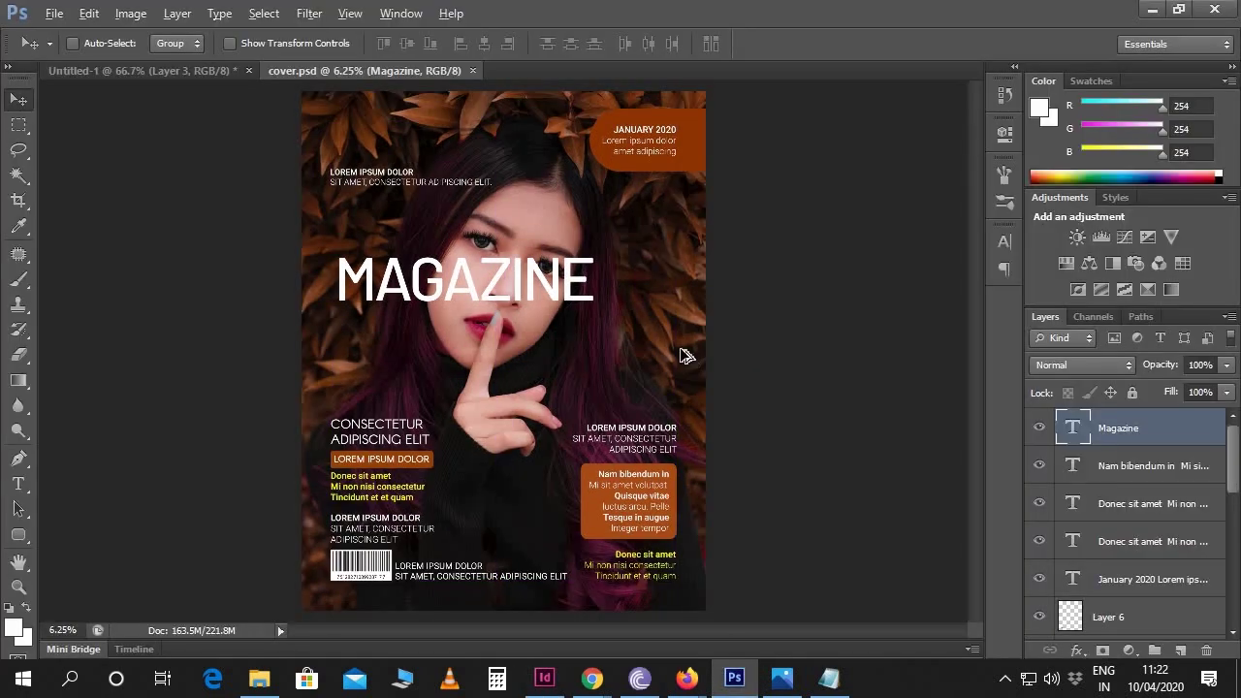
key(ctrl+shift+z)
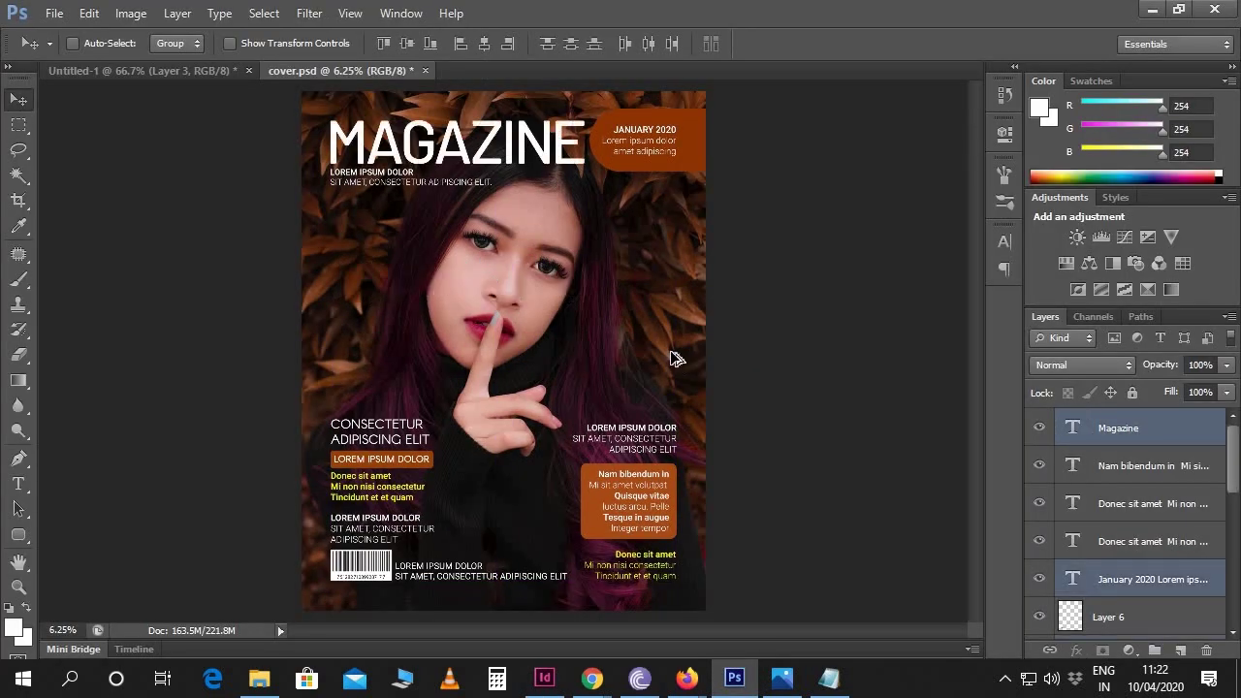
key(ctrl+s)
Return to InDesign and restore the placed cover on page 1 to match the original title layout.
click(544, 678)
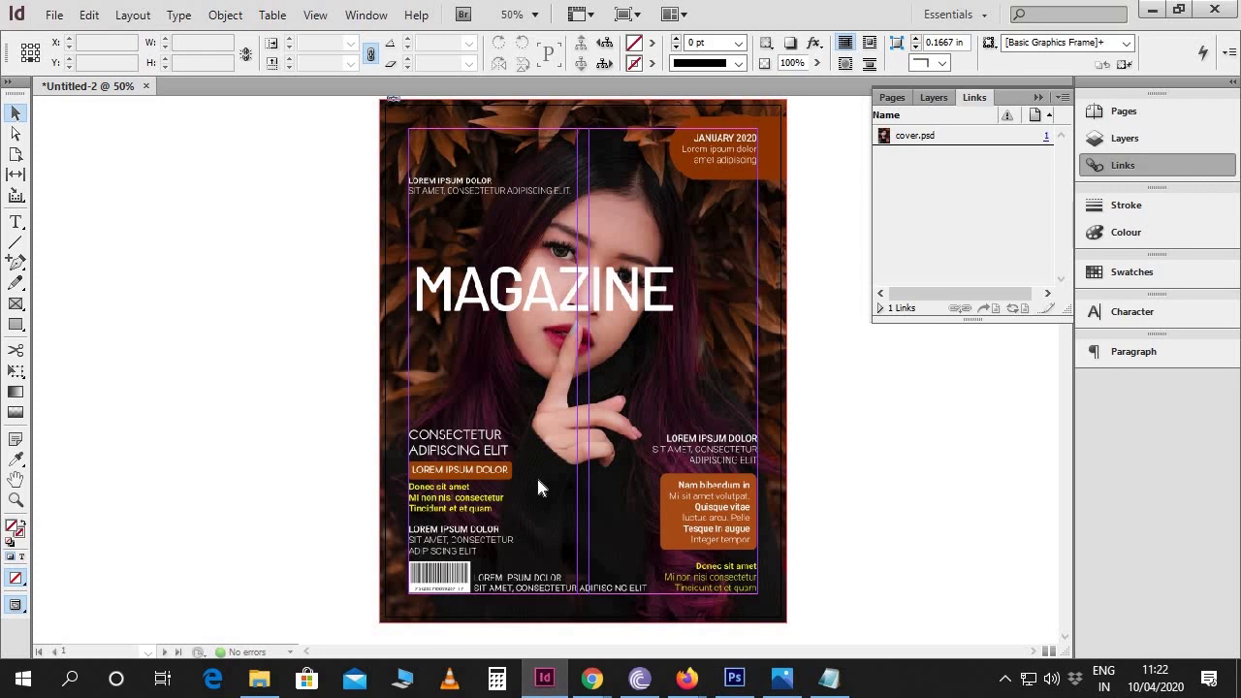
key(ctrl+z)
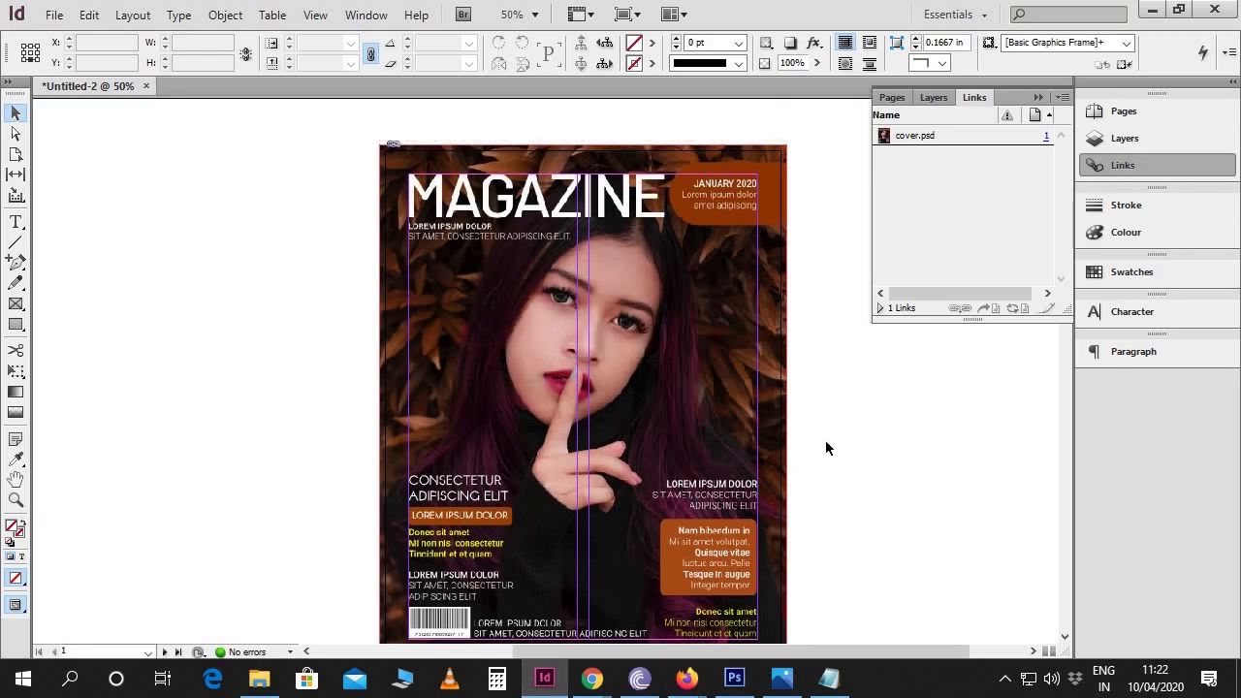
scroll(825, 441, down, 1)
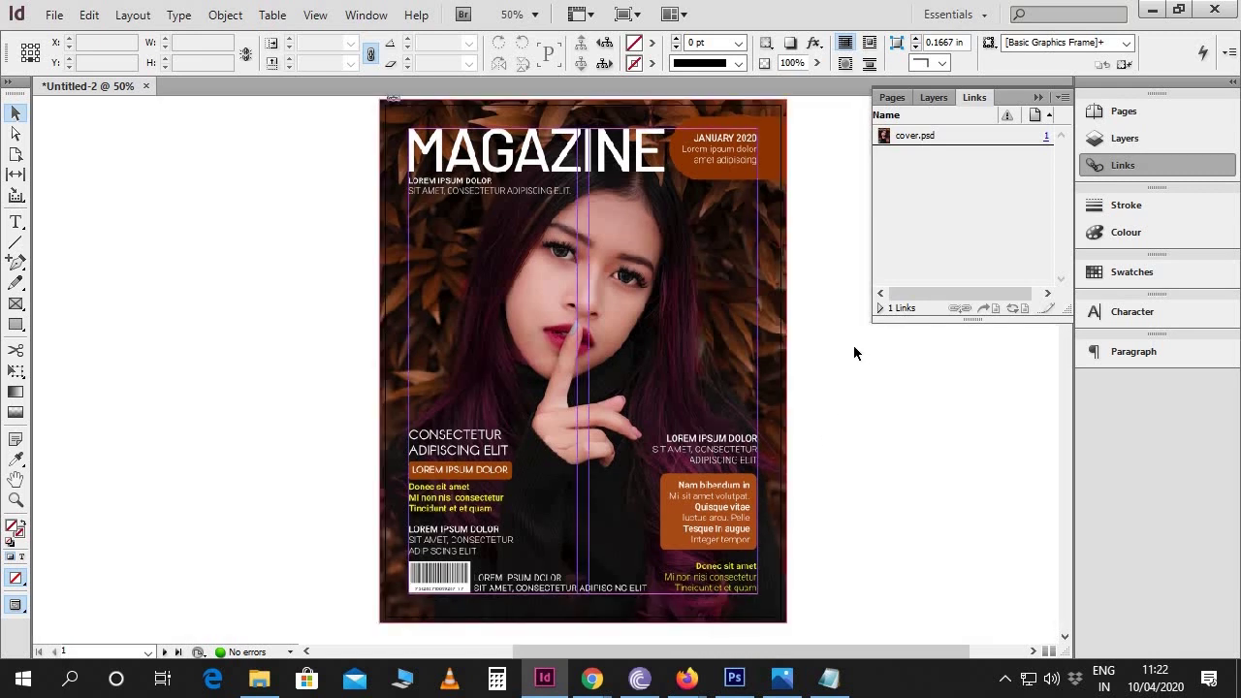